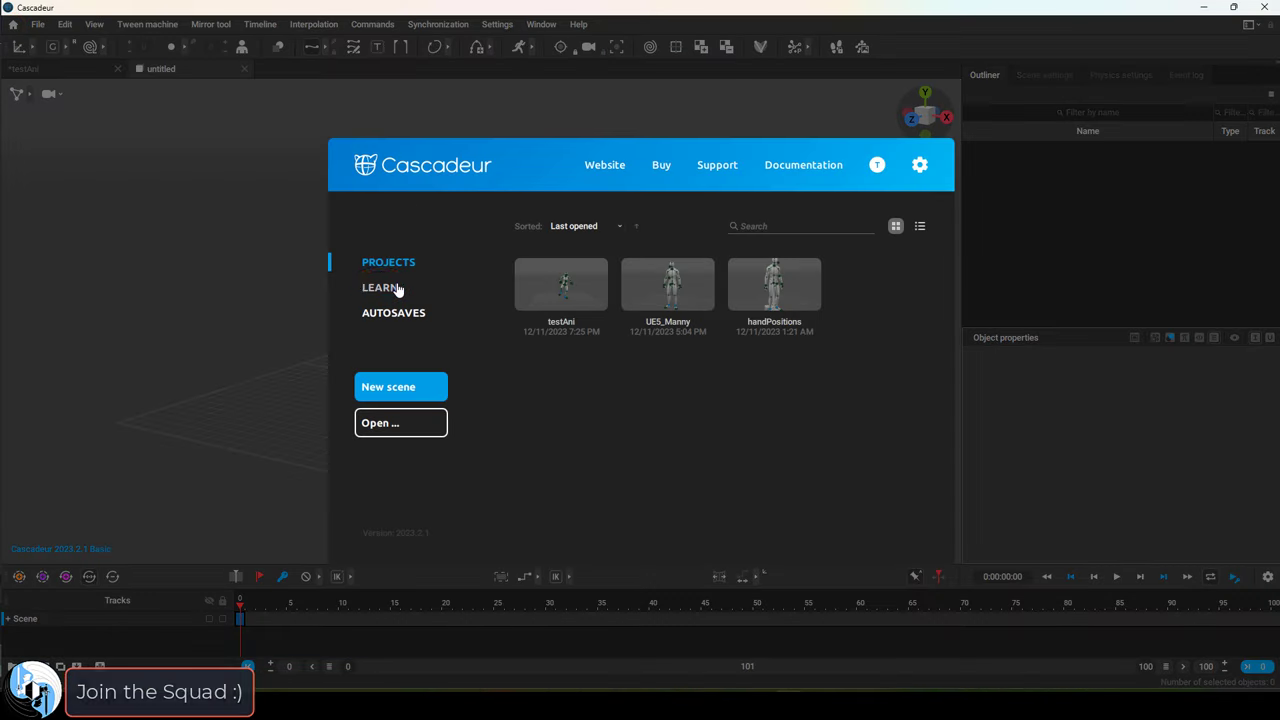
- Open the UE5_Manny sample scene from the learning samples and frame the full character
left_click(382, 287)
left_click(622, 227)
left_click(666, 290)
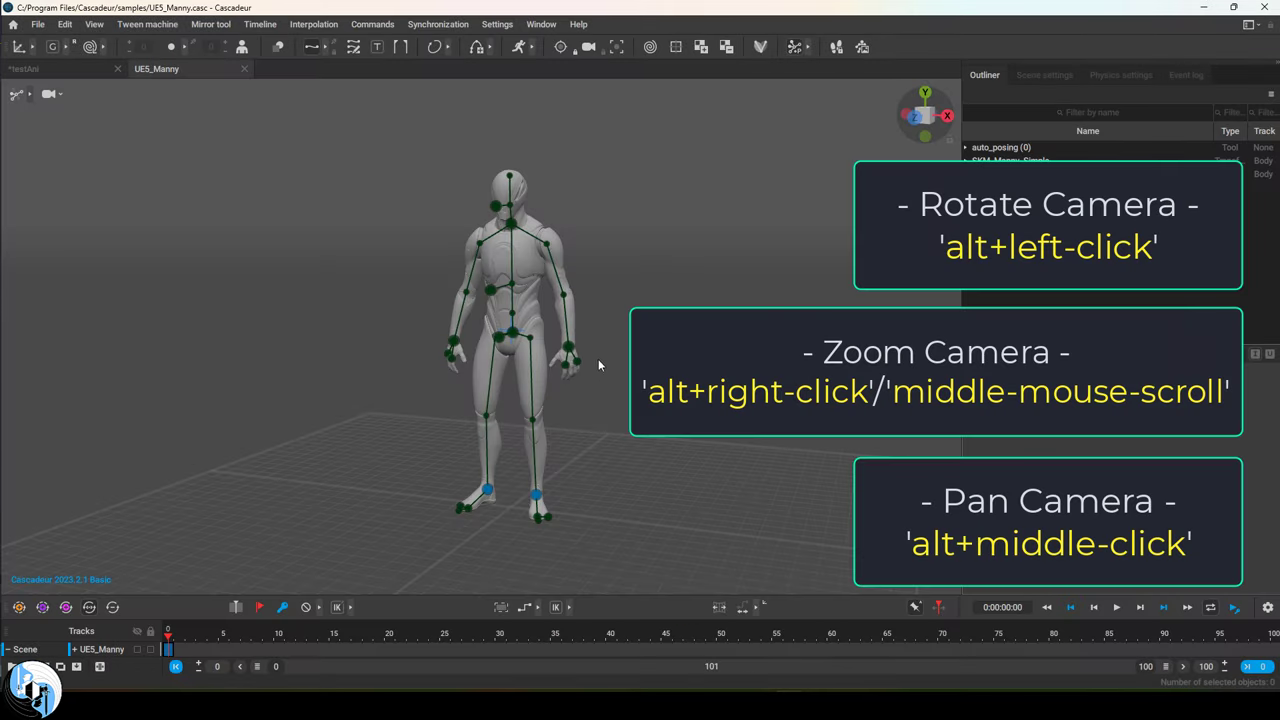
left_click_drag(598, 364, 680, 385, "alt")
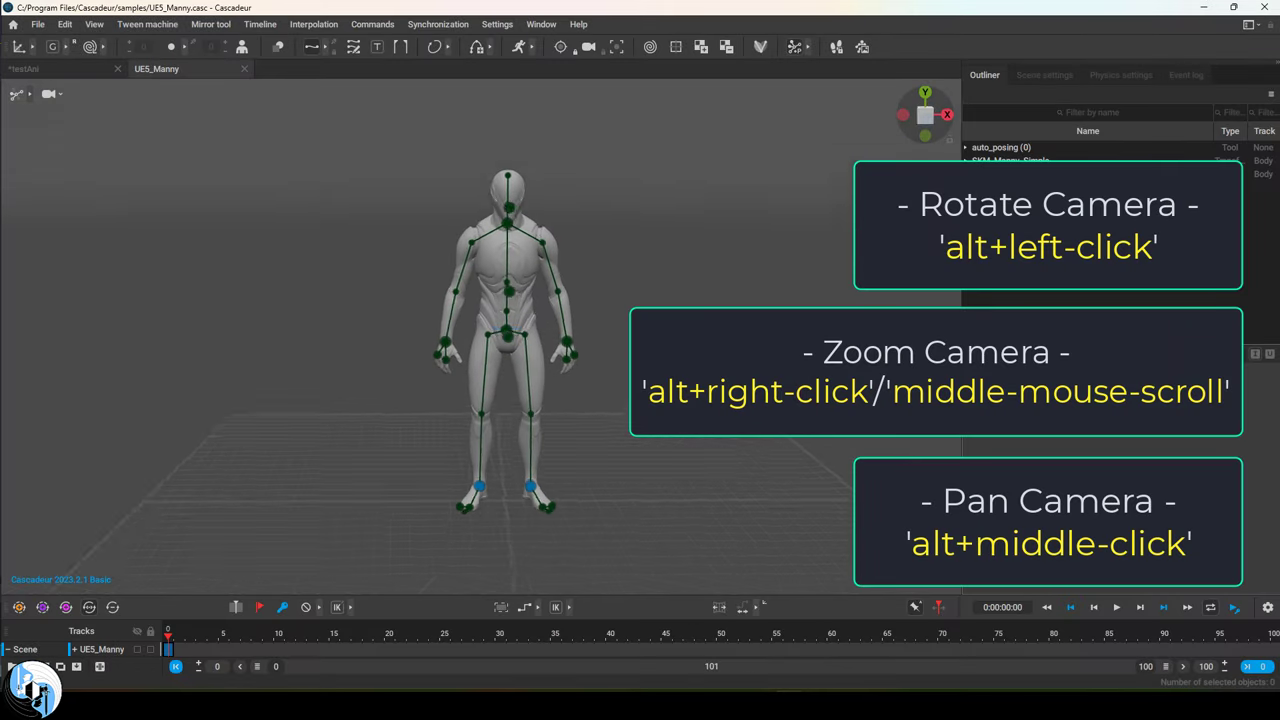
left_click_drag(600, 400, 558, 350, "alt")
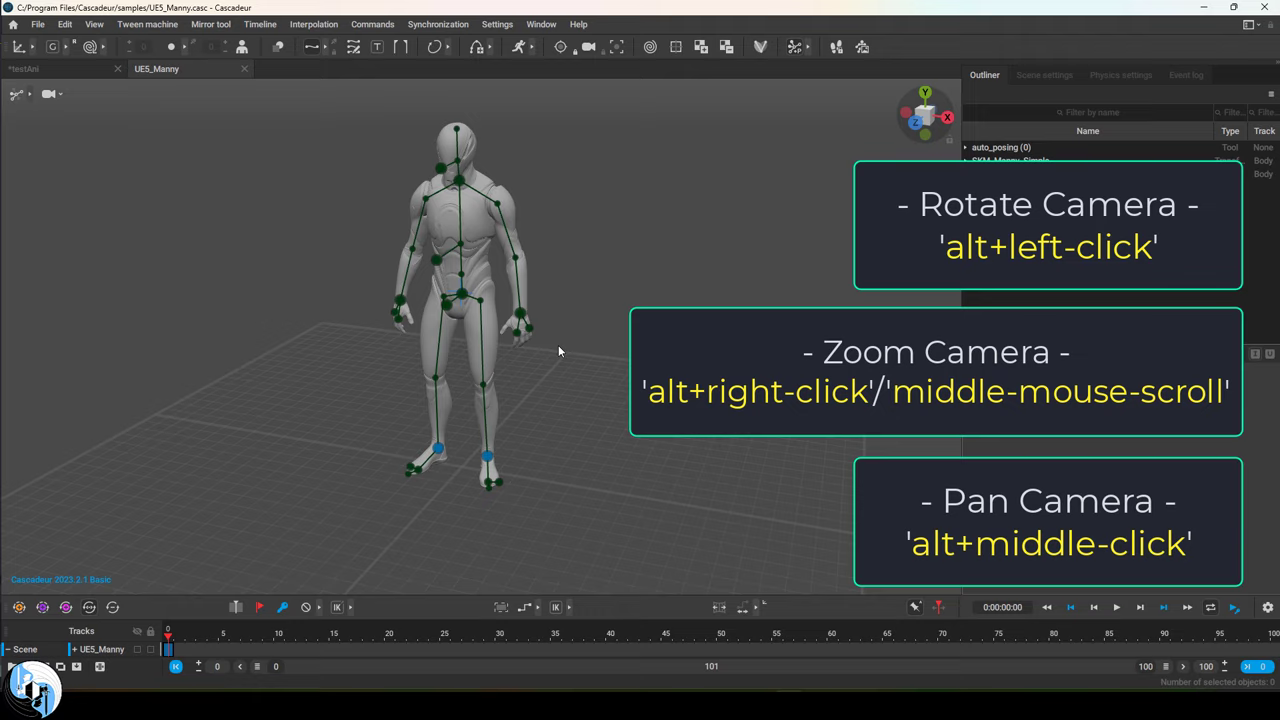
middle_click_drag(558, 346, 630, 384, "alt")
- Cycle the viewport through its display modes, including the mesh wireframe, and return to the point controller mode
left_click(30, 94)
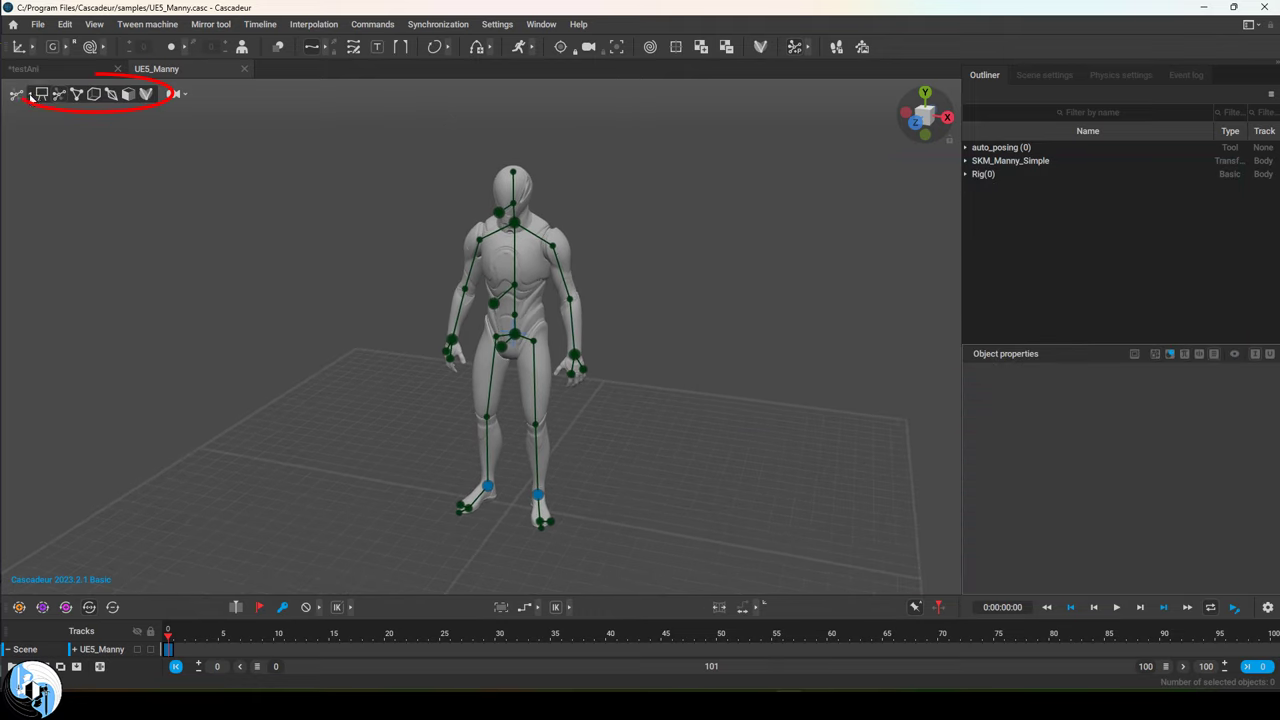
left_click(76, 95)
left_click(93, 95)
left_click(110, 95)
left_click(127, 96)
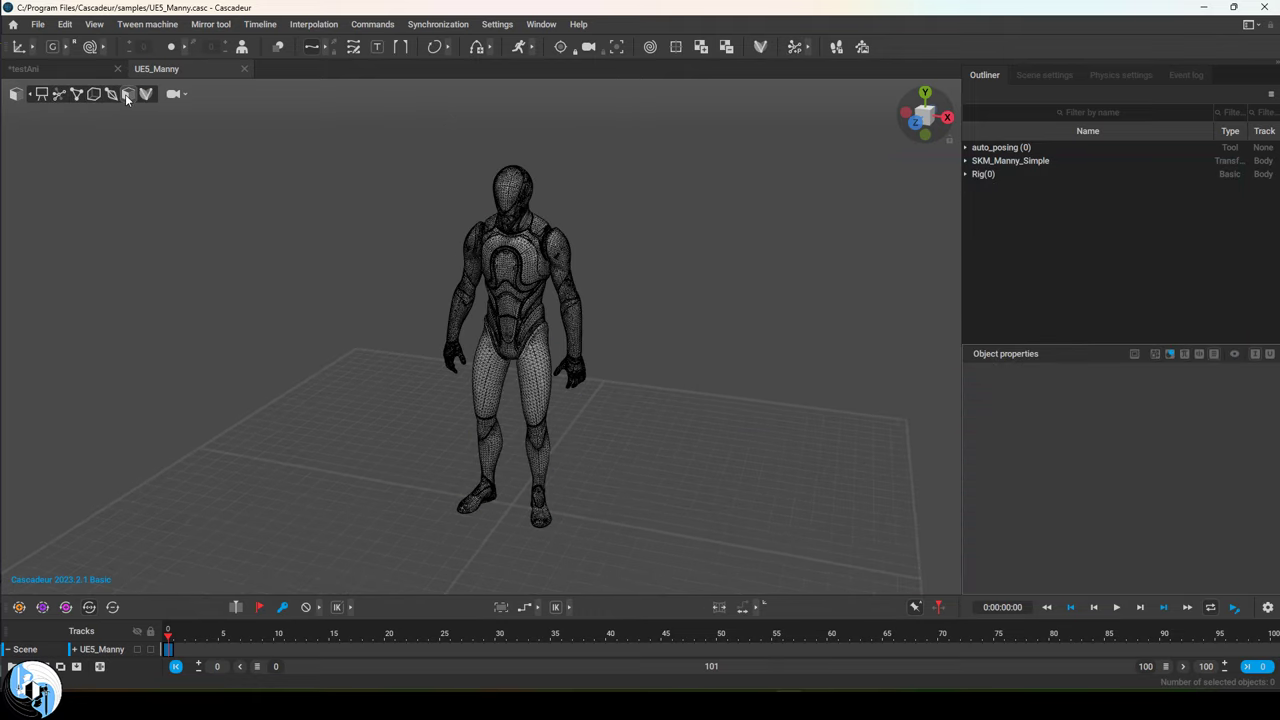
left_click(145, 97)
left_click(93, 95)
left_click(76, 95)
left_click(59, 95)
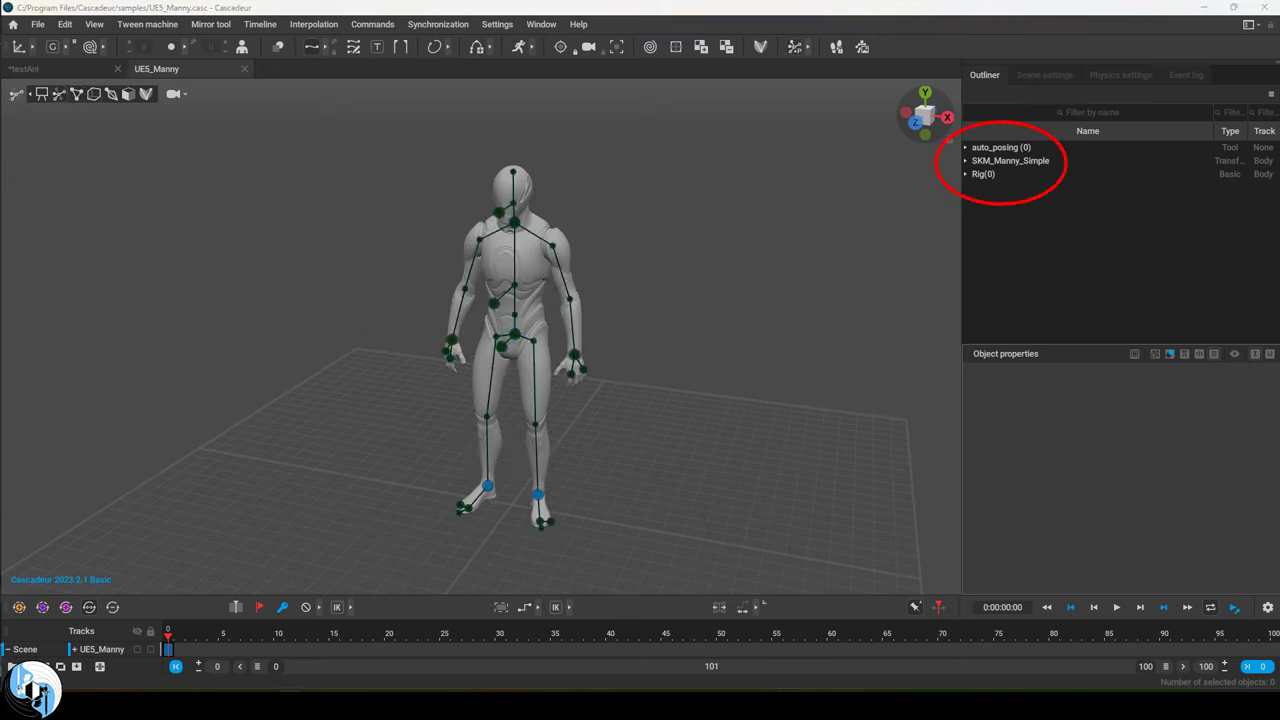
- Examine the contents of the Rig, SKM_Manny_Simple and auto_posing hierarchies one after another, collapsing each again
left_click(965, 174)
left_click(965, 174)
left_click(965, 160)
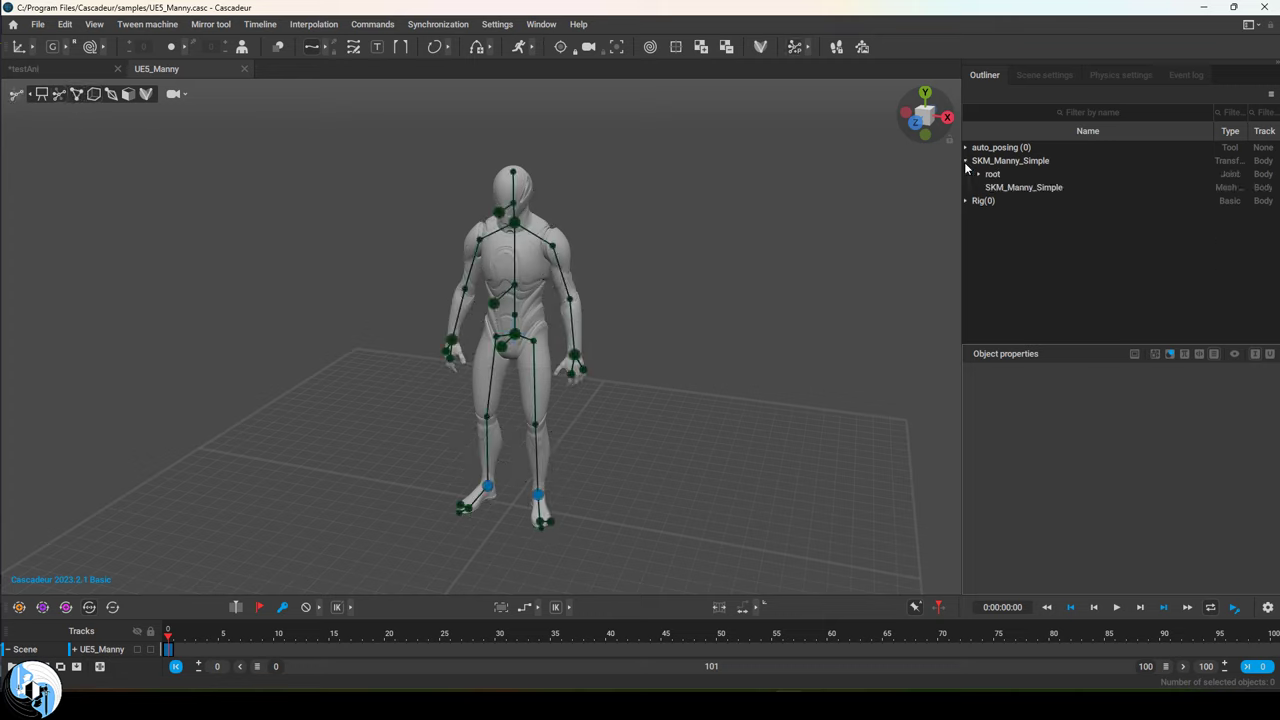
left_click(965, 160)
left_click(965, 147)
left_click(965, 147)
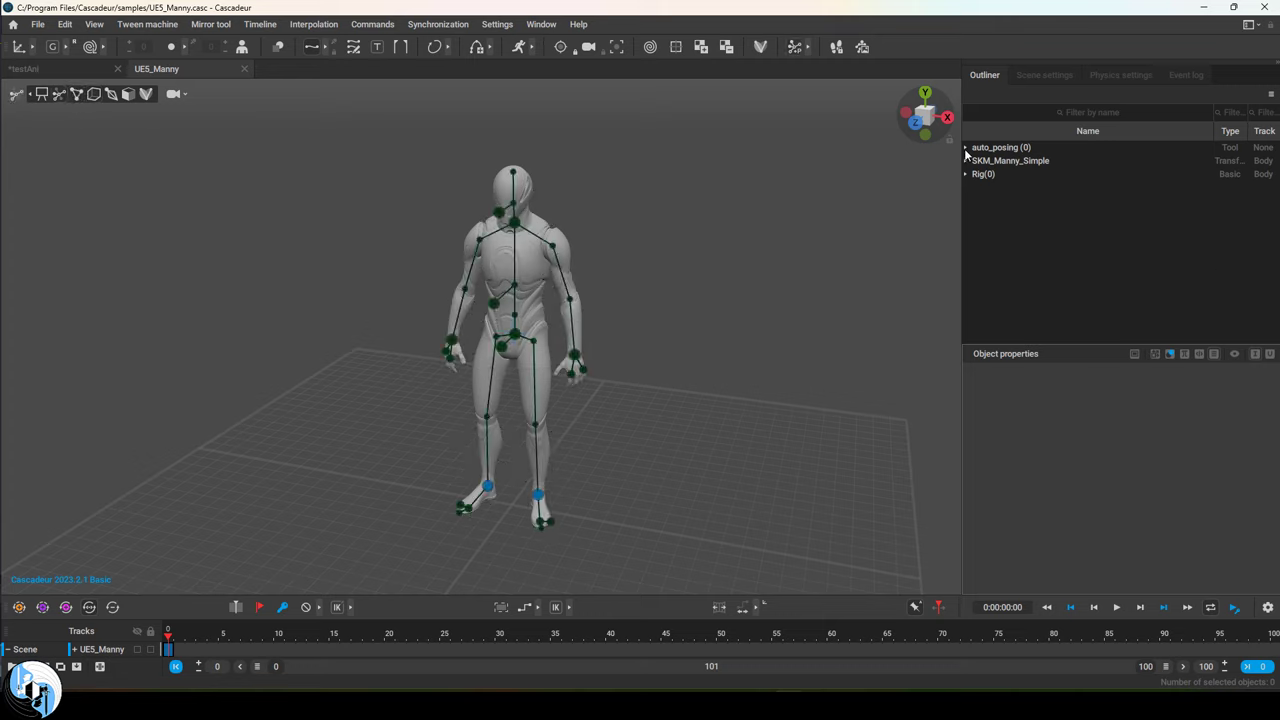
- Select the left hand point hand_l and try its move, rotate and scale manipulators
left_click(575, 356)
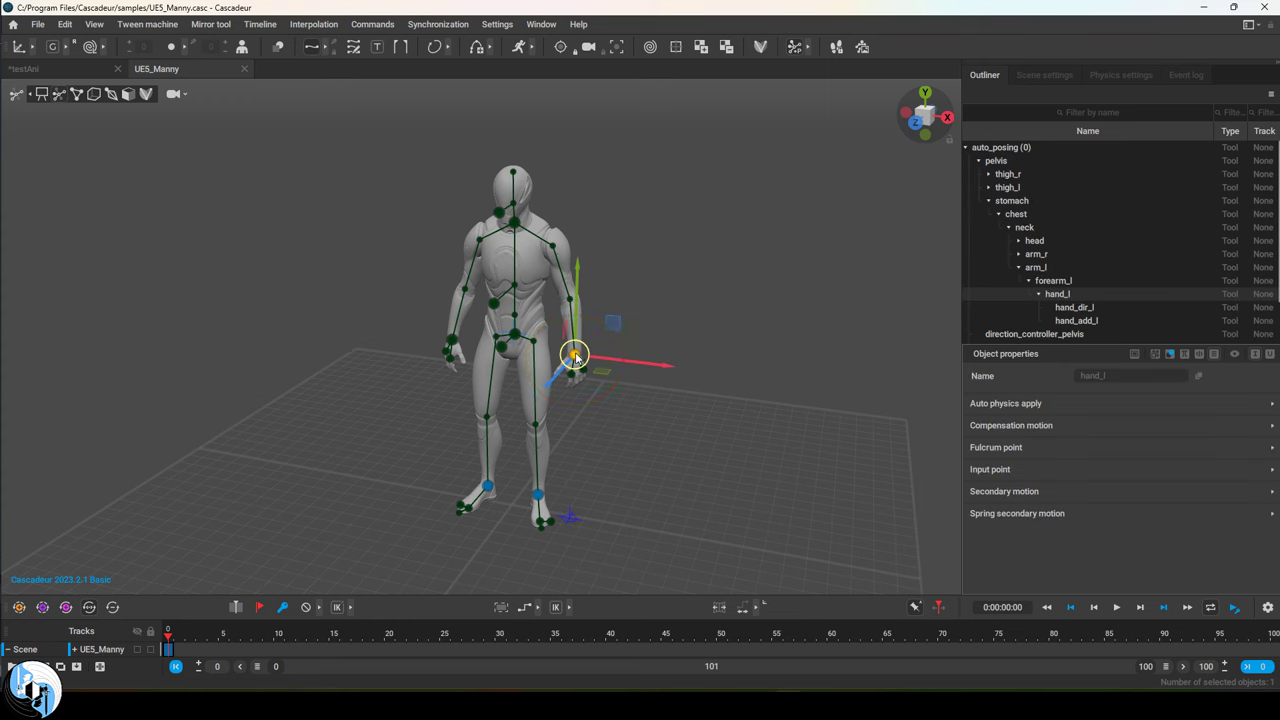
left_click(33, 48)
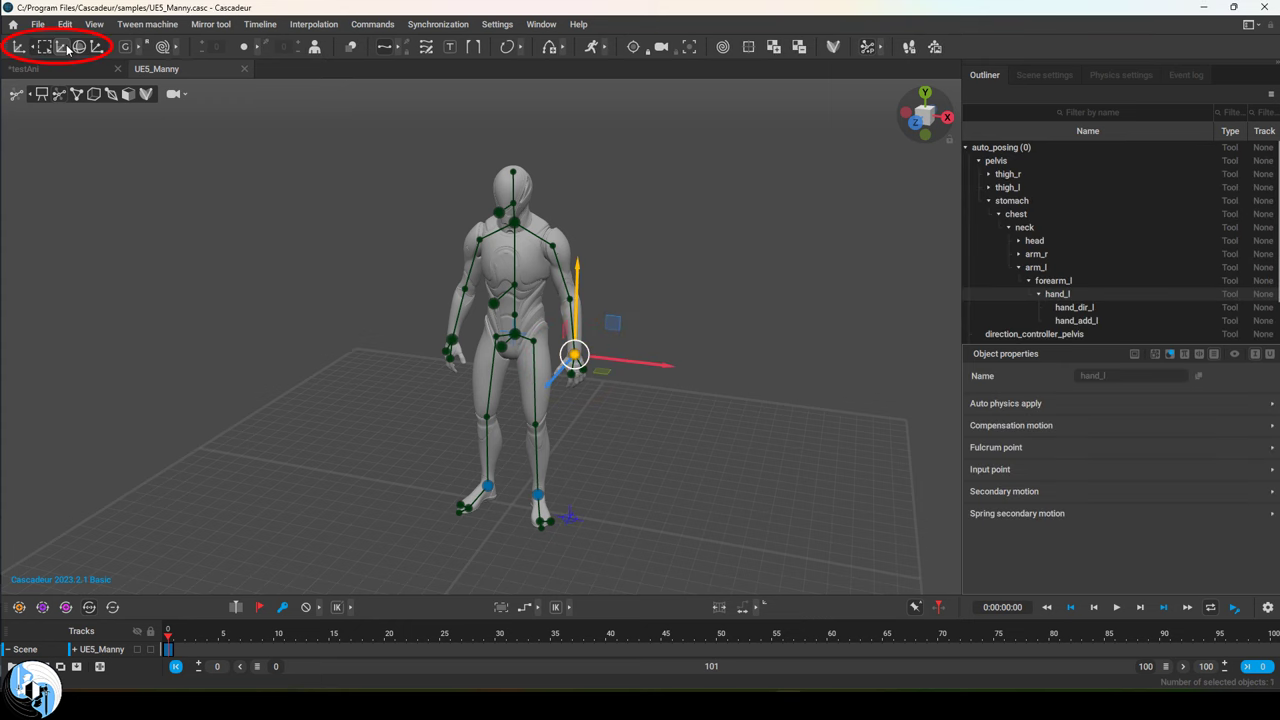
left_click(50, 48)
left_click(78, 48)
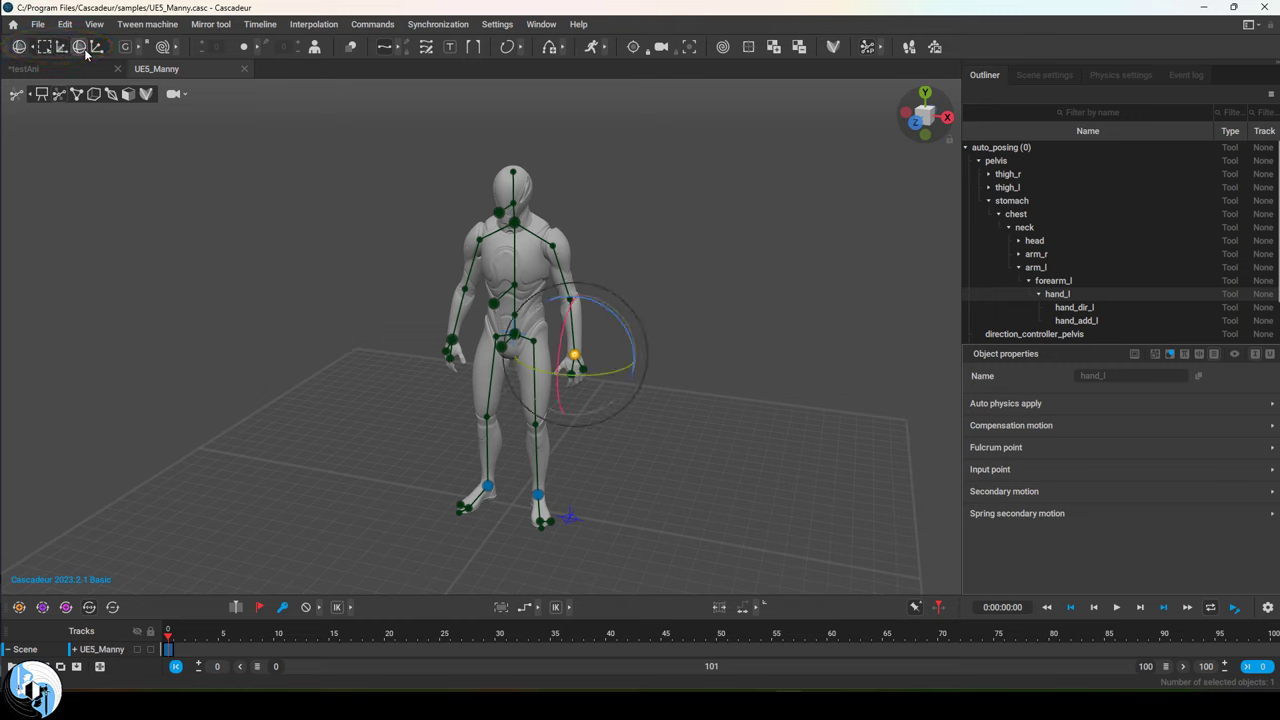
left_click(92, 48)
- Lower the chest direction controller and try moving the left foot outward, undoing the foot move
left_click_drag(541, 494, 616, 405)
key("ctrl+z")
left_click(494, 303)
left_click_drag(492, 270, 495, 298)
left_click(538, 500)
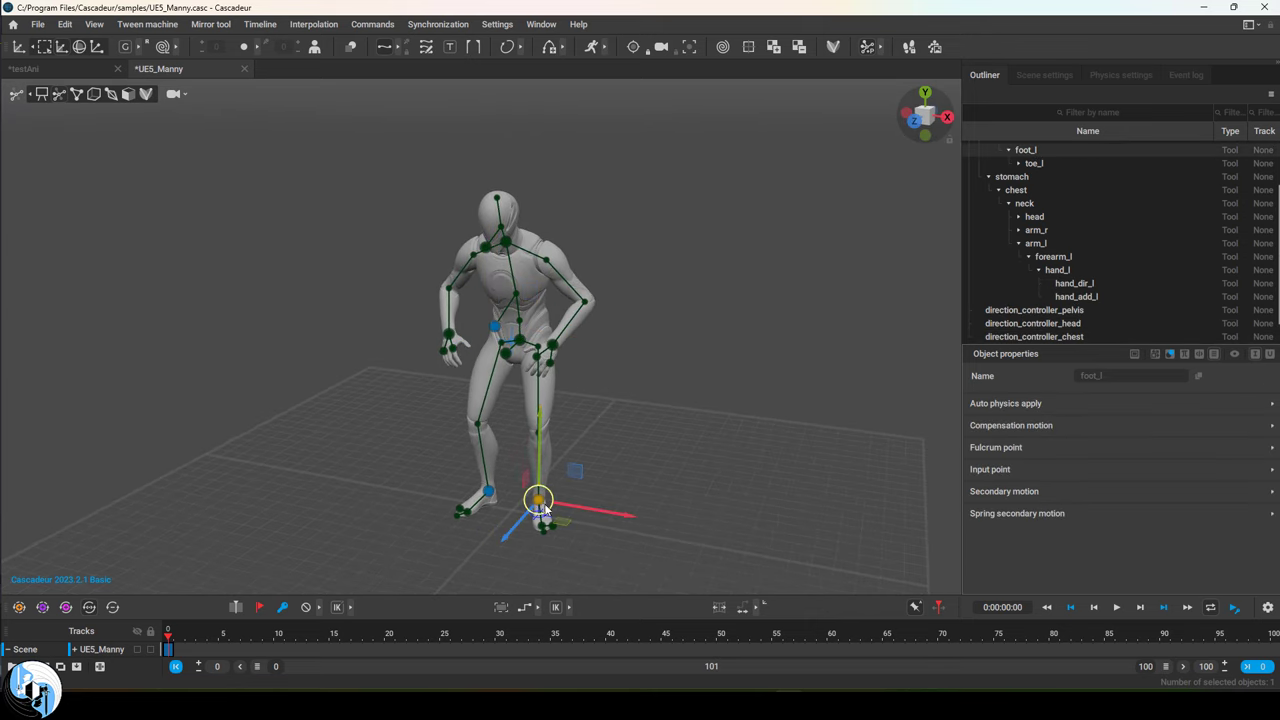
left_click_drag(540, 502, 650, 508)
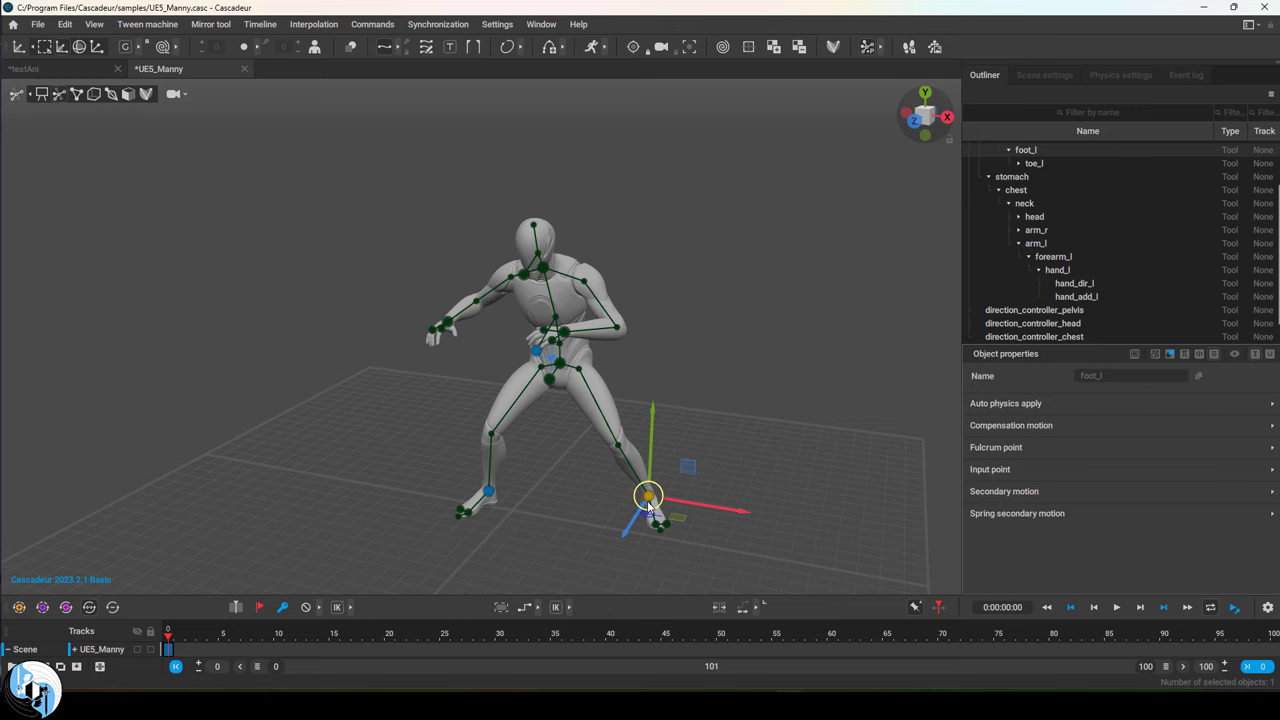
key("ctrl+z")
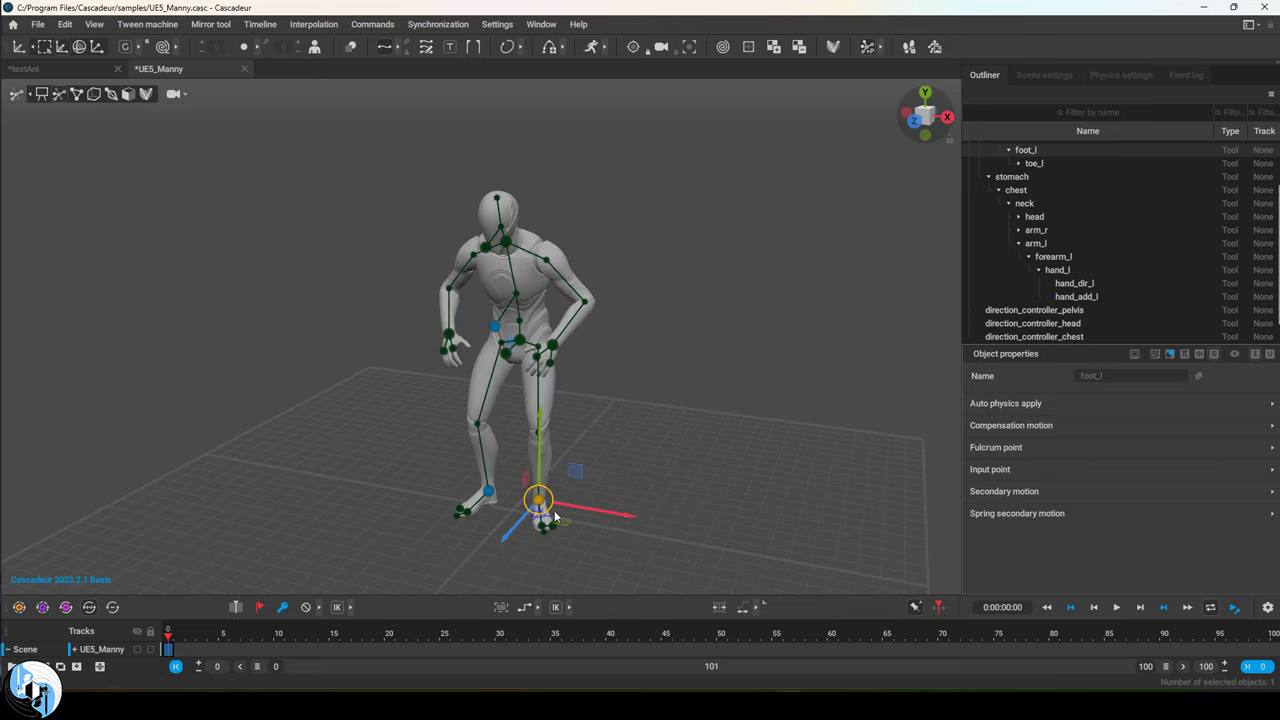
- Remove the blue lock from the chest direction controller, then from the head direction, chest direction and left hand points together
left_click(497, 327)
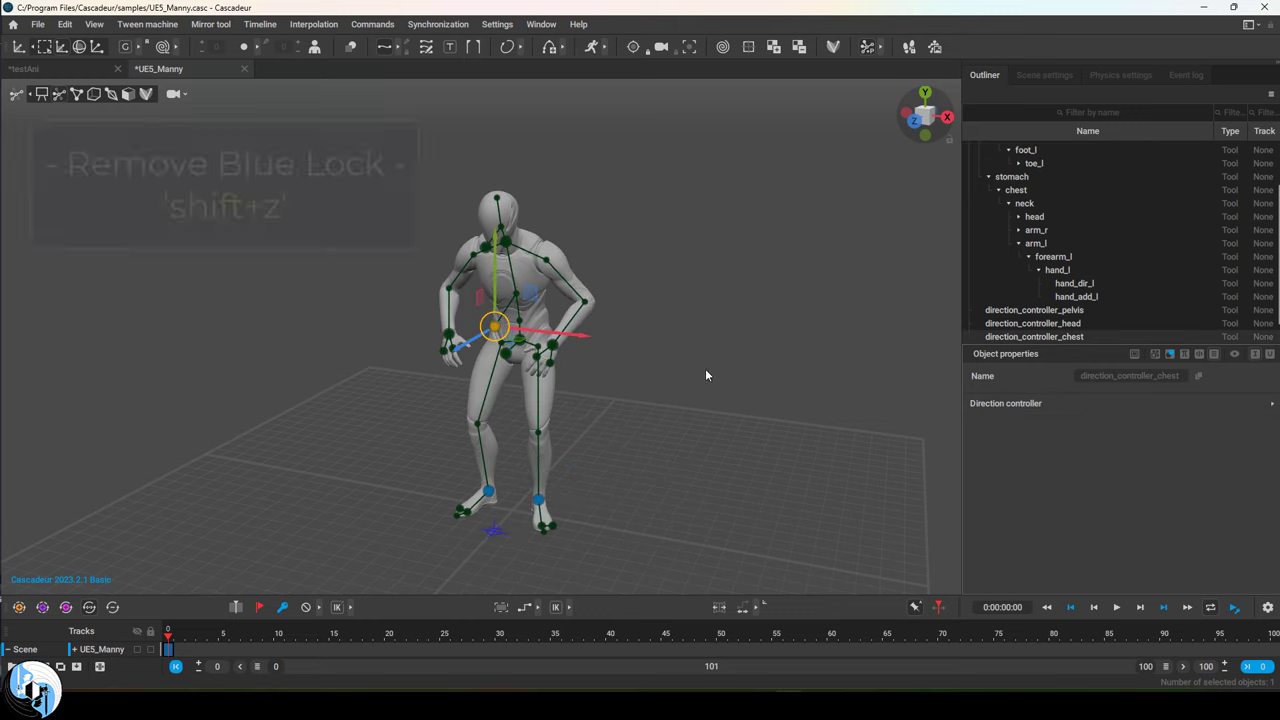
key("shift+z")
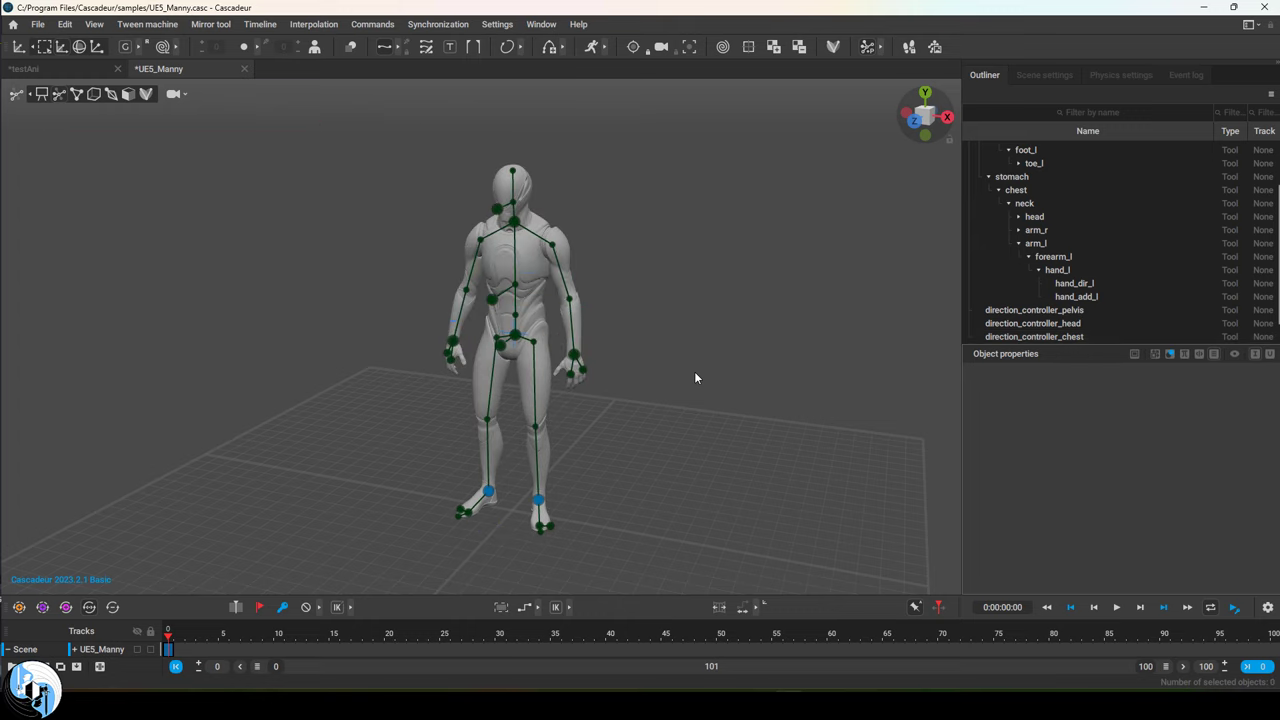
left_click_drag(446, 237, 697, 369)
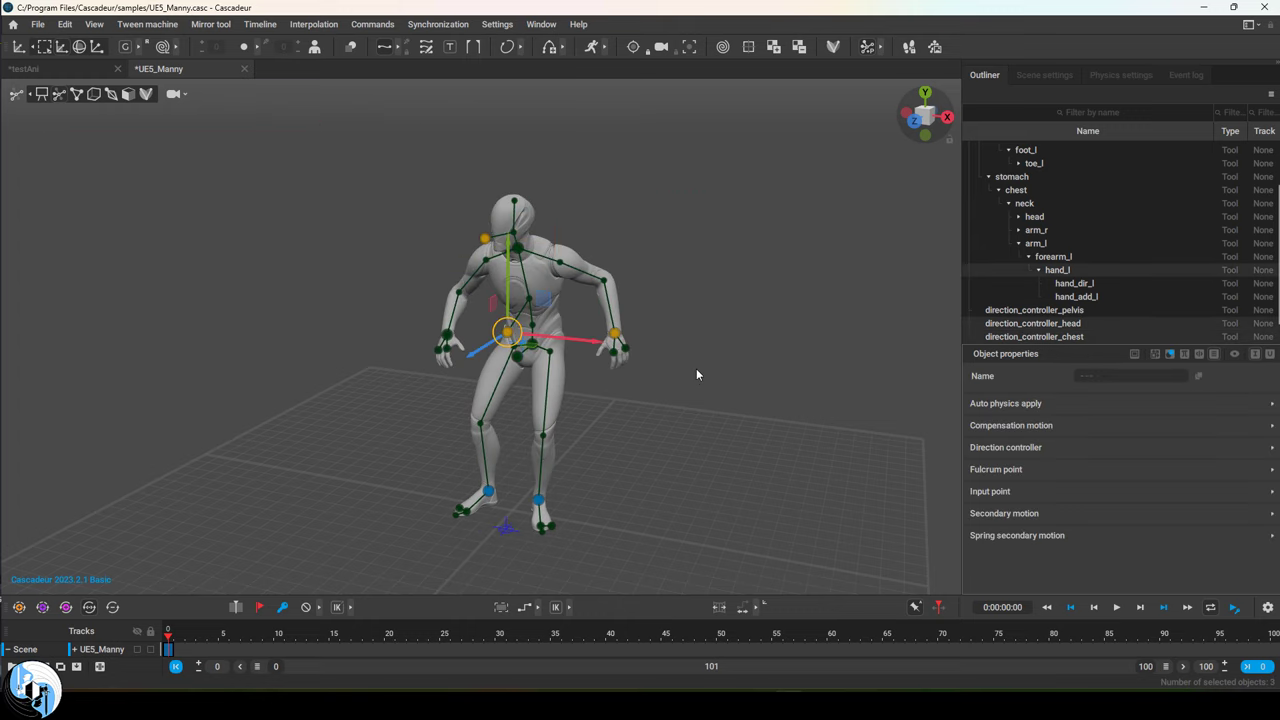
key("shift+z")
left_click(697, 369)
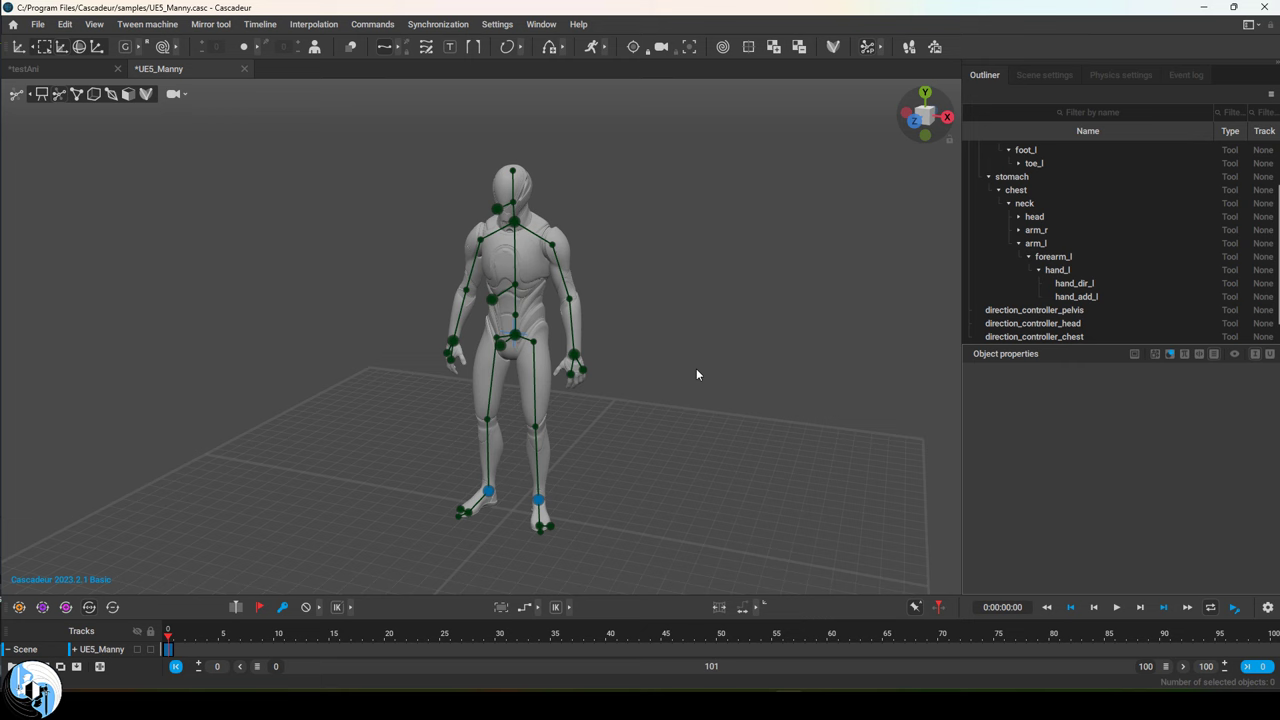
- Select the pelvis and both hand points together and try lowering them
left_click(515, 335)
left_click(574, 355, "shift")
left_click(453, 342, "shift")
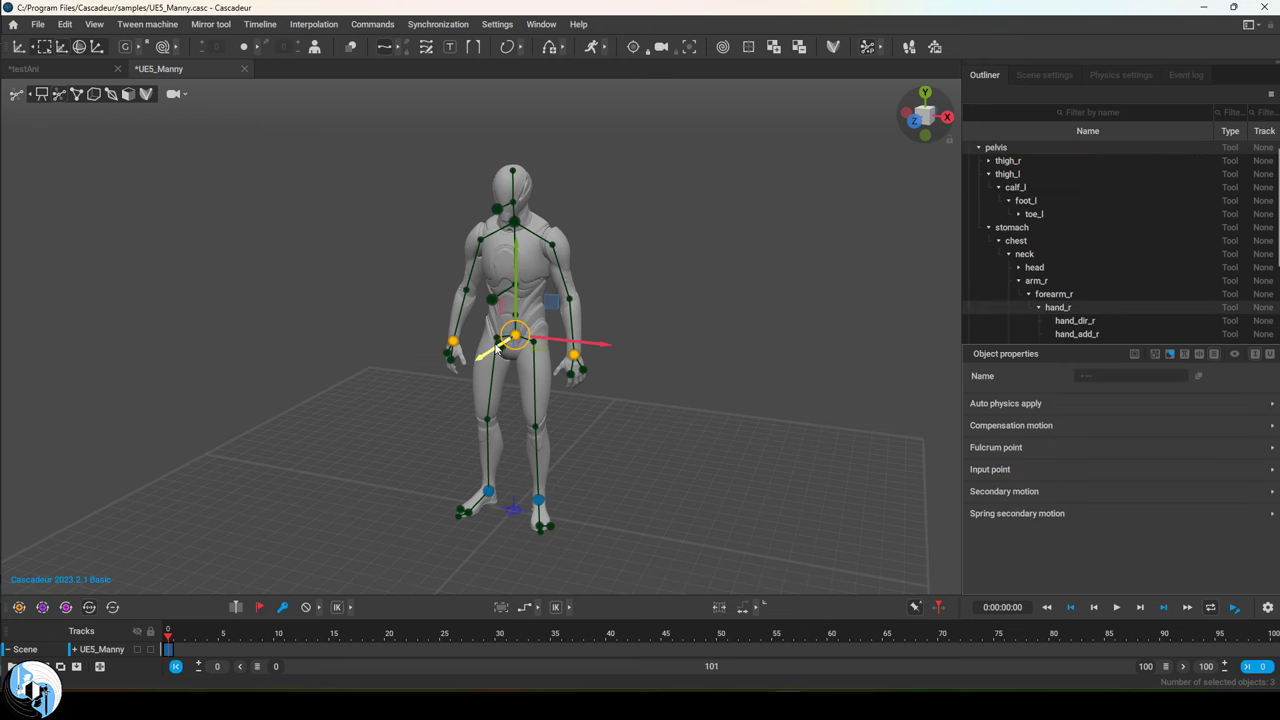
left_click_drag(514, 283, 514, 351)
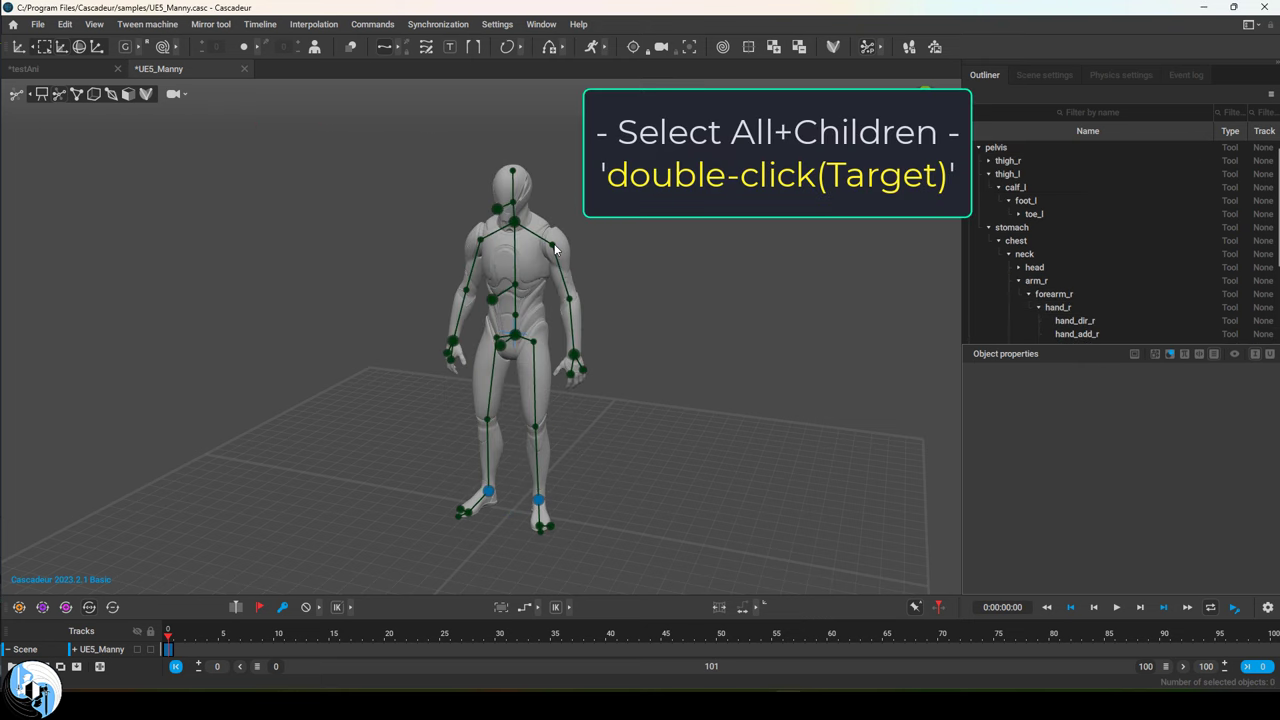
- Select the left arm, the right arm and the pelvis in turn, each with all its children
double_click(552, 245)
double_click(481, 240)
double_click(515, 335)
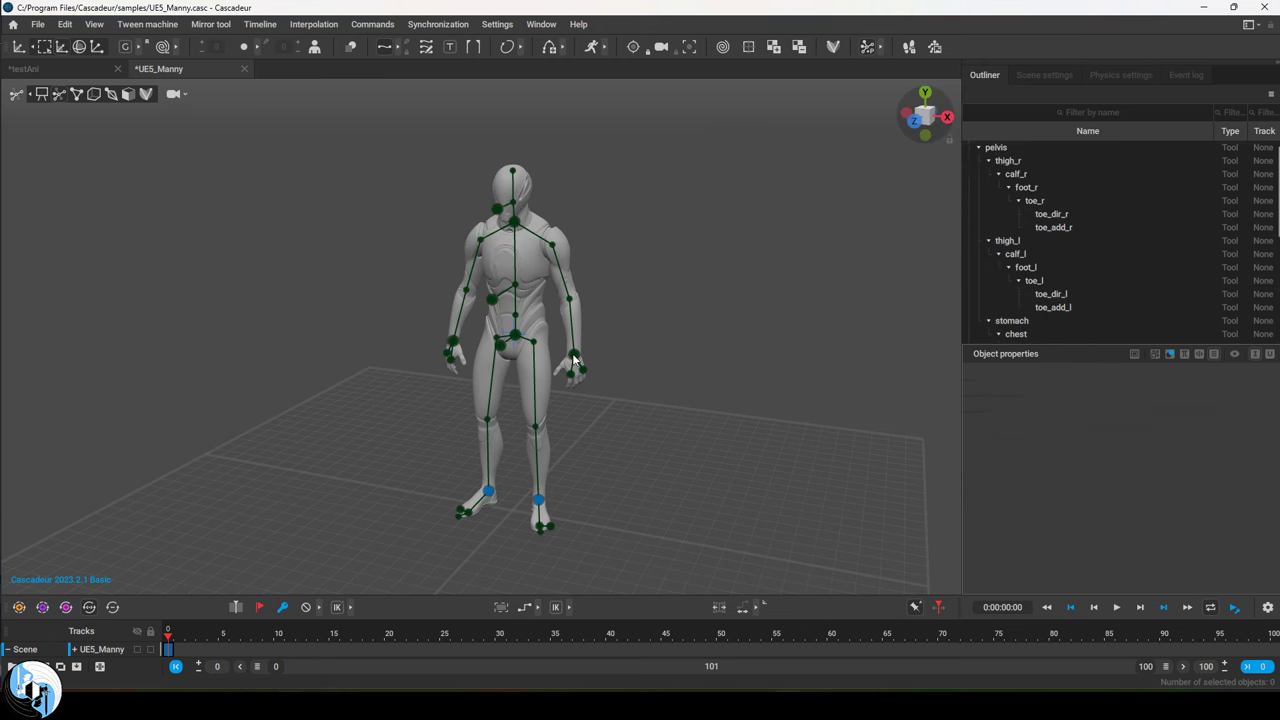
- Pull the left hand far outward, test undoing and redoing the move, and undo it completely
left_click(575, 360)
left_click_drag(575, 360, 745, 378)
key("ctrl+z")
key("ctrl+shift+z")
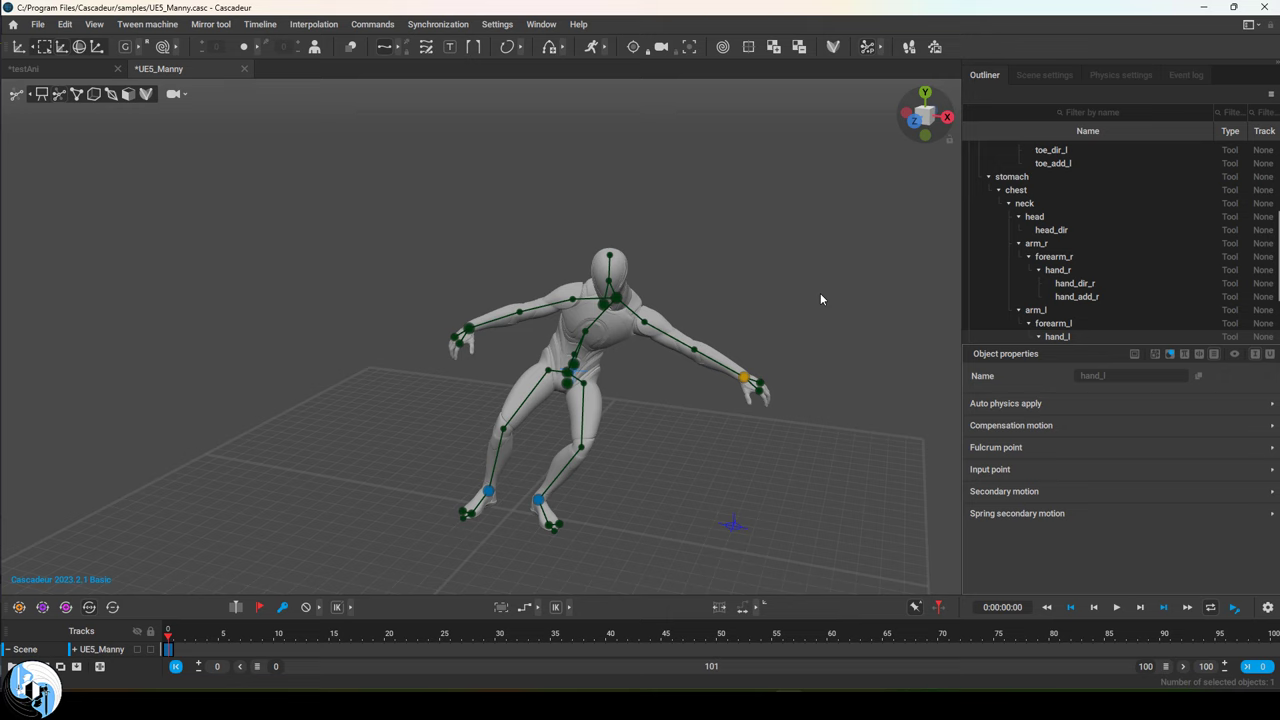
key("ctrl+z")
key("ctrl+z")
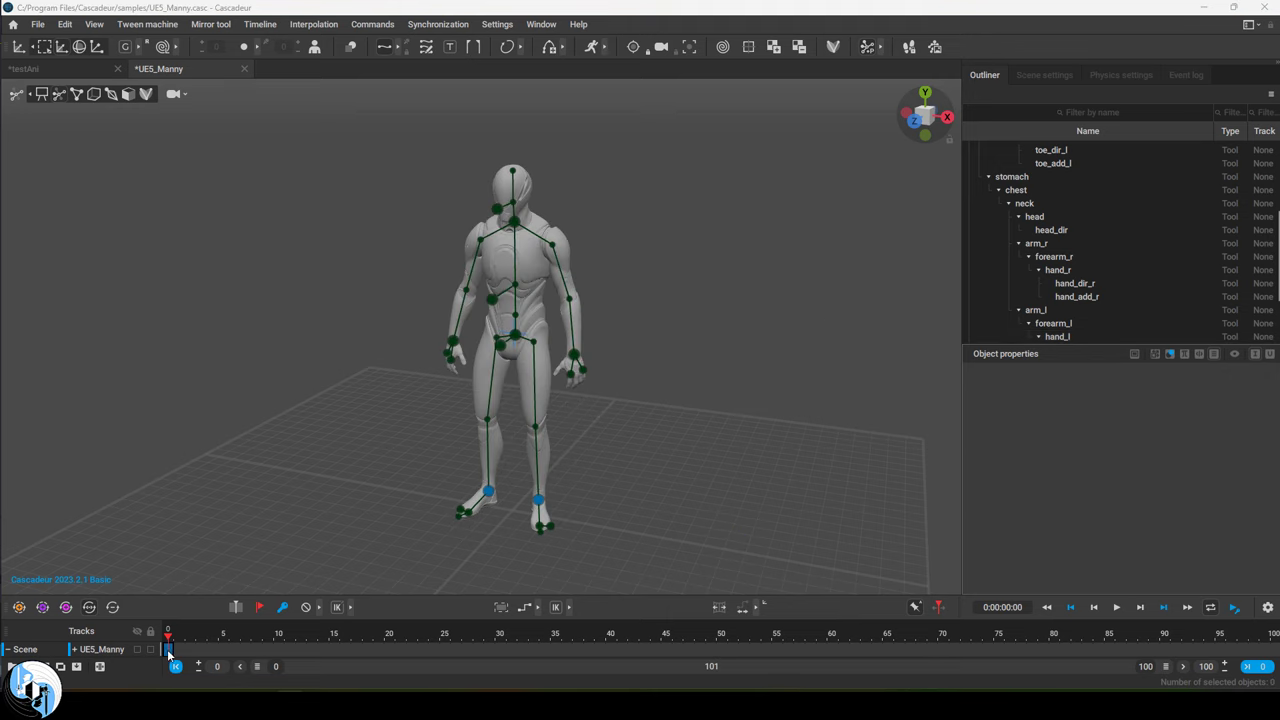
- Move the left foot outward and raise the left hand above the head in the frame 0 pose
left_click(538, 499)
left_click_drag(609, 517, 752, 525)
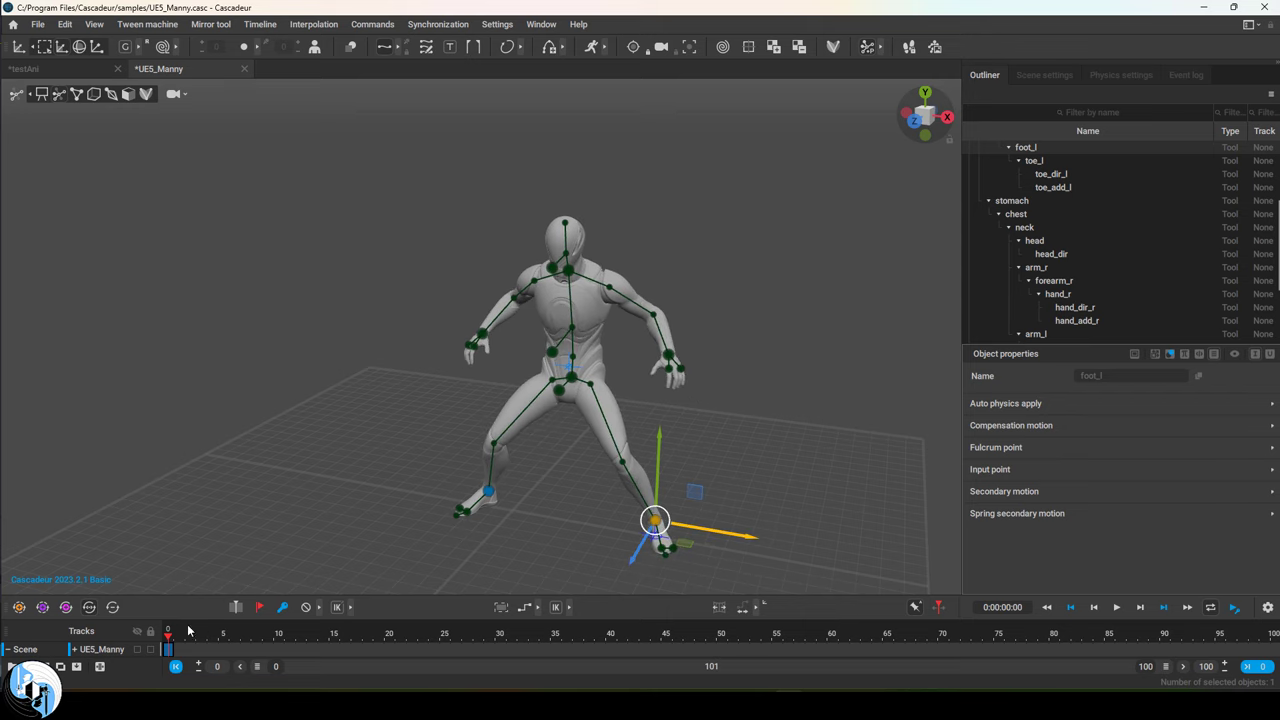
left_click(668, 354)
left_click_drag(668, 300, 671, 128)
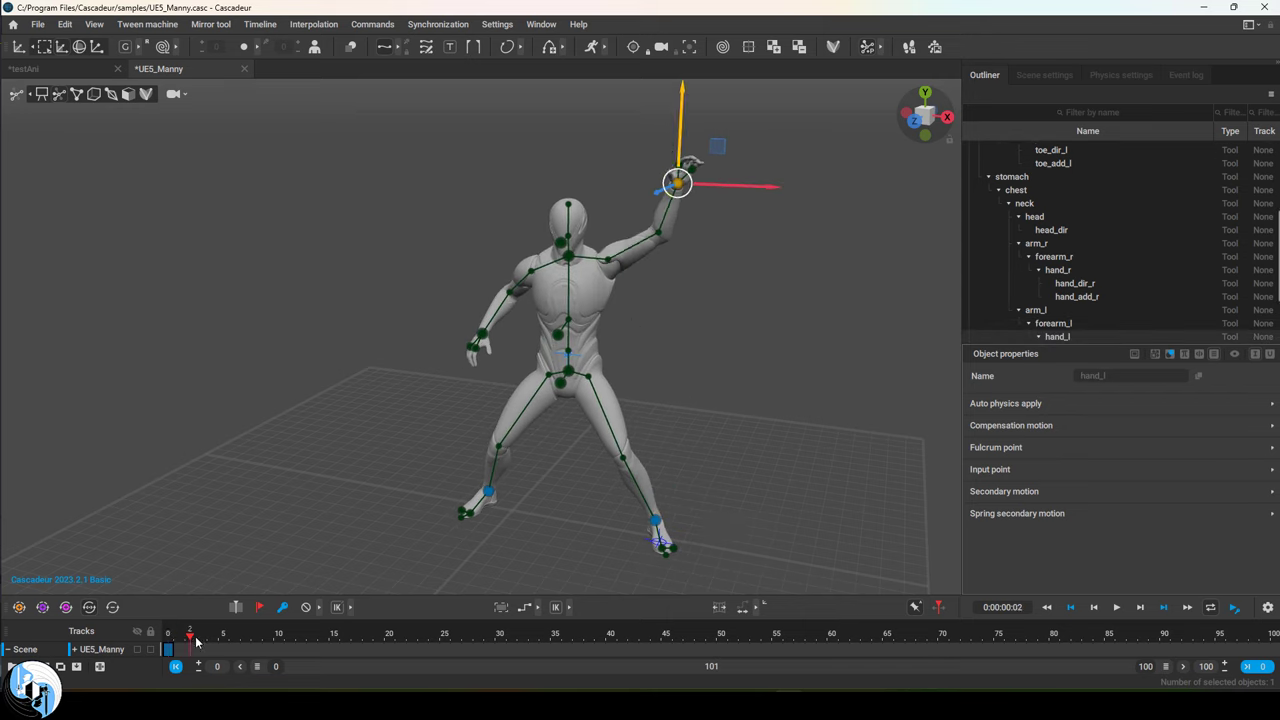
- Add a keyframe at frame 20, bring the left foot inward and back, and lower the left hand to shoulder height
left_click(282, 607)
left_click(655, 520)
left_click_drag(740, 537, 627, 539)
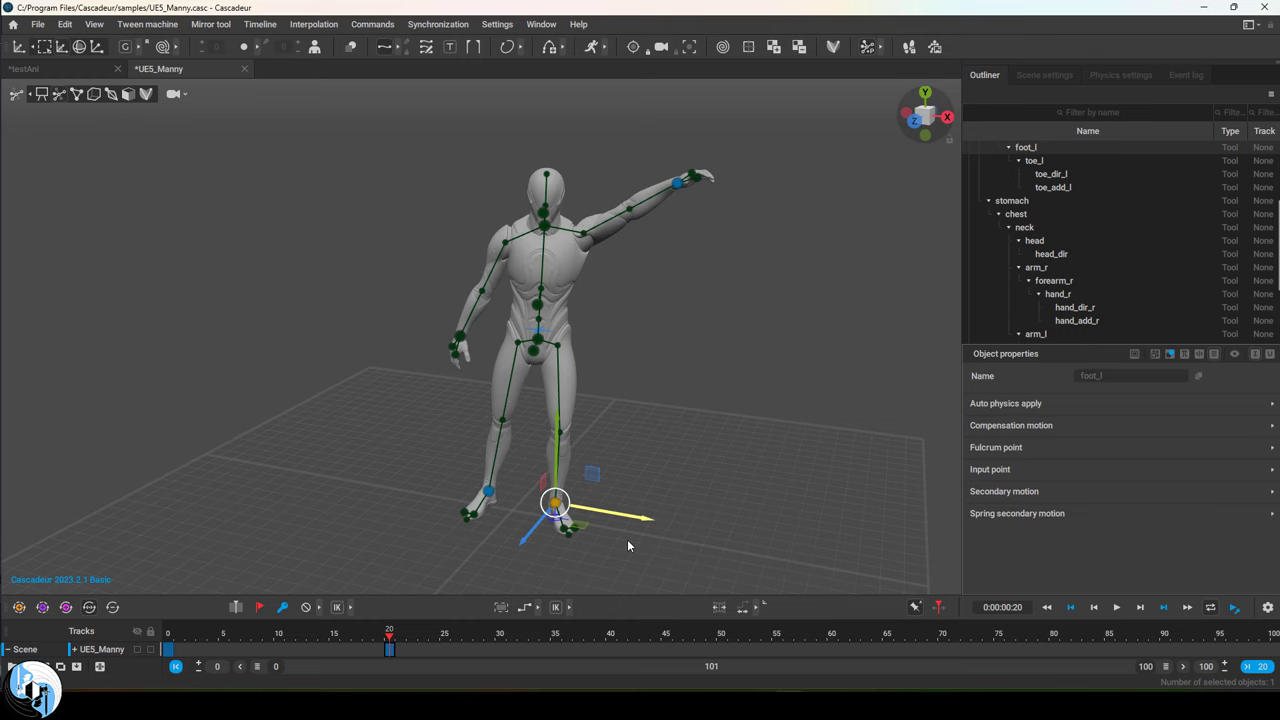
left_click_drag(545, 525, 575, 494)
left_click(677, 183)
left_click_drag(680, 150, 680, 216)
- Scrub between the two keyframes and release the left hand's lock in the frame 20 pose
left_click_drag(380, 648, 174, 655)
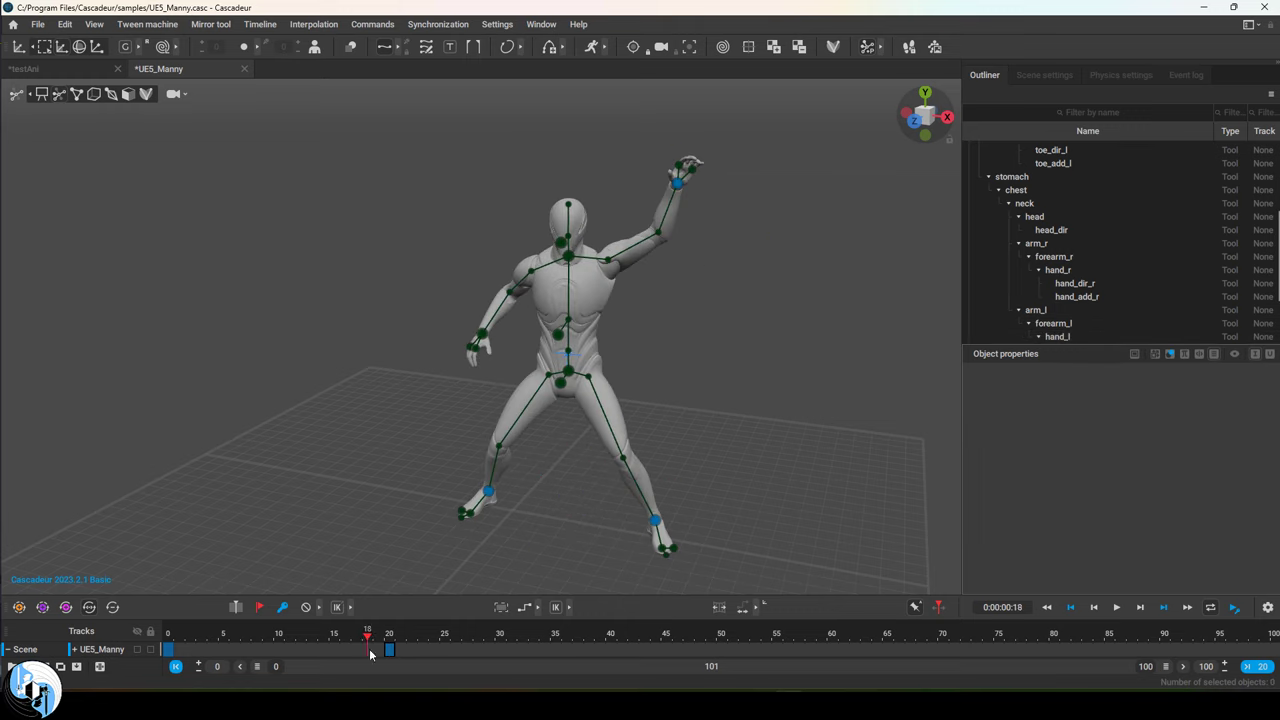
left_click_drag(370, 654, 389, 652)
left_click(673, 252)
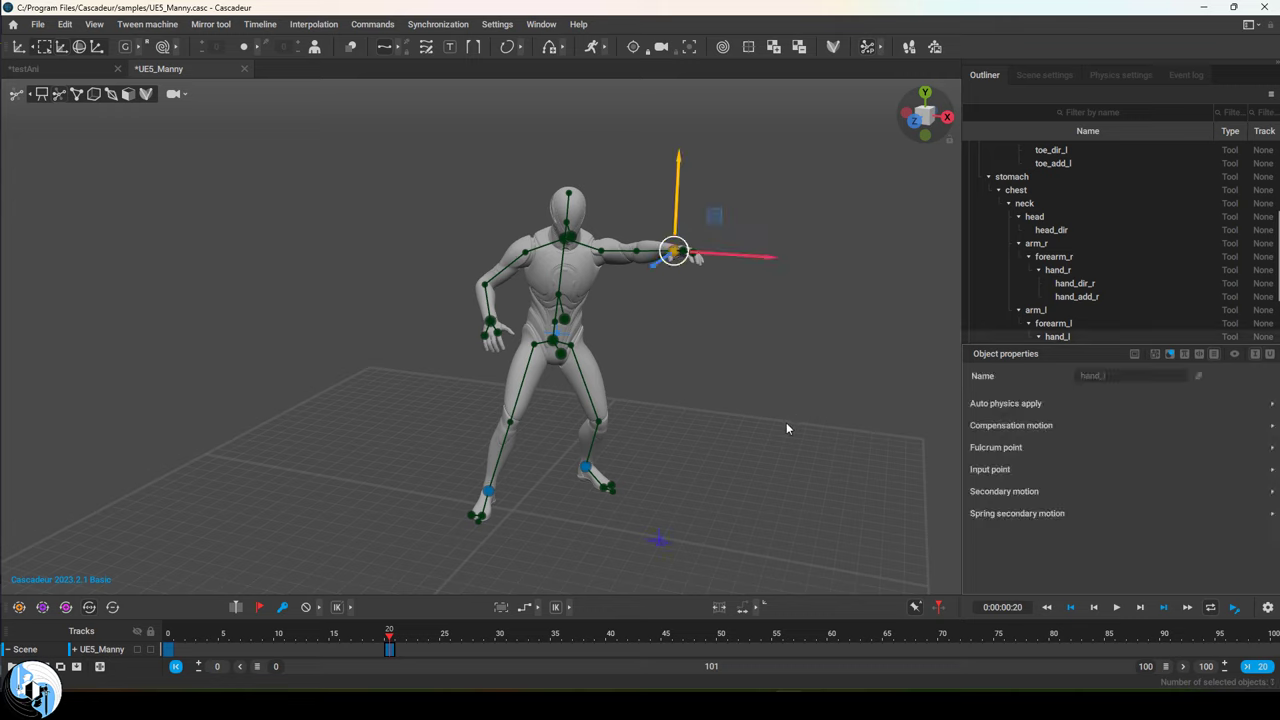
key("ctrl+z")
key("ctrl+z")
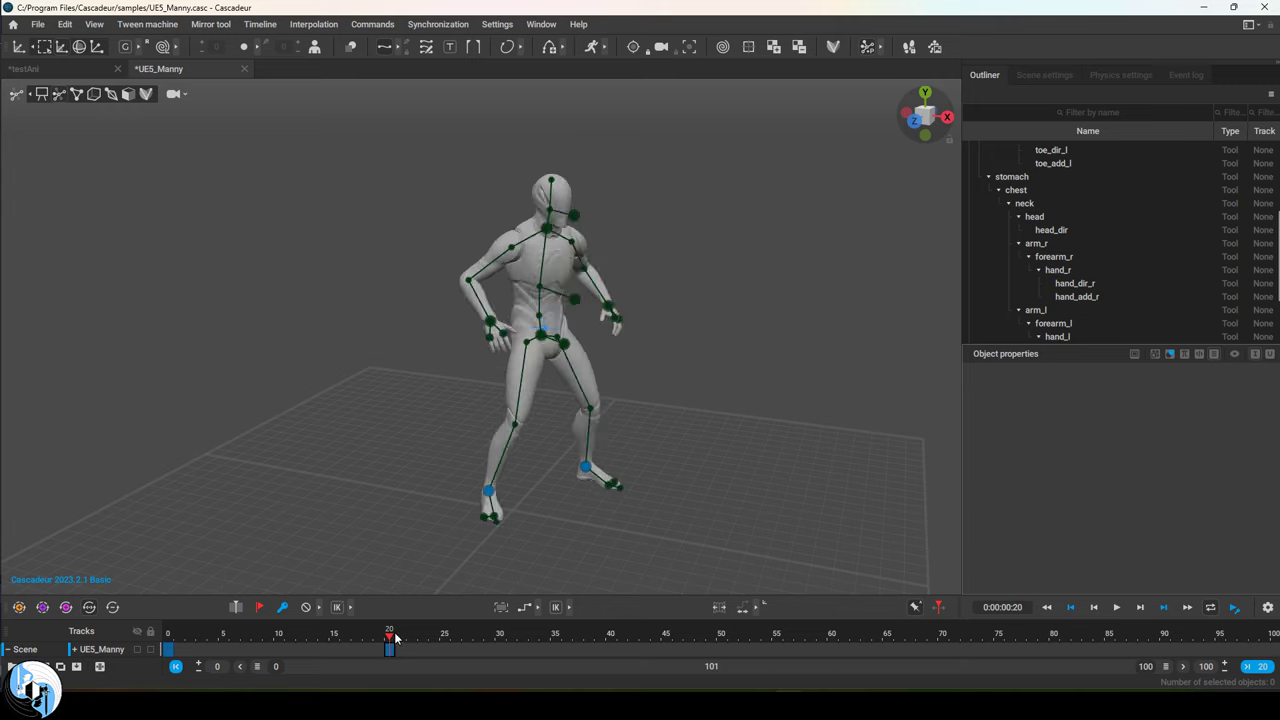
- Move the frame 20 keyframe to frame 10 and copy the frame 0 keyframe to frame 20
left_click_drag(389, 641, 479, 655)
middle_click_drag(389, 649, 280, 655)
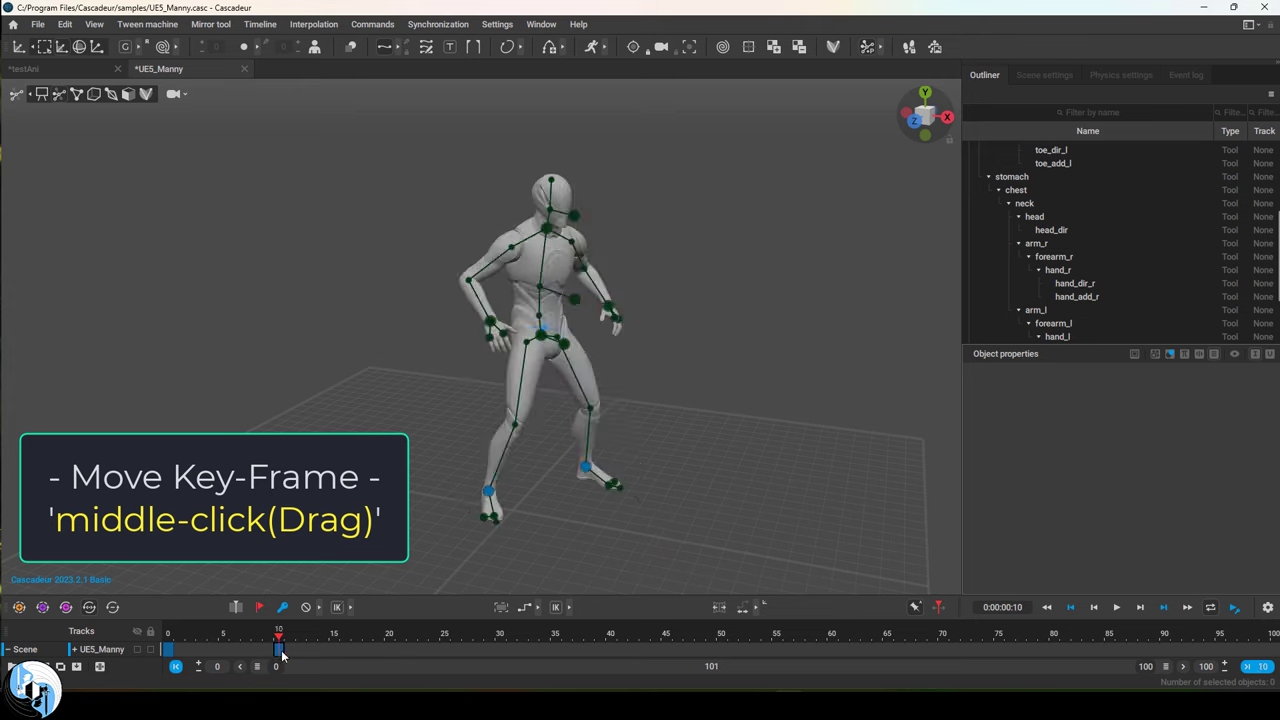
left_click(170, 652)
middle_click_drag(172, 655, 390, 655, "shift")
- Duplicate the pose keyframes further along the timeline to frames 30 and 40
mouse_move(411, 655)
left_mouse_down()
mouse_move(313, 655)
mouse_move(414, 652)
left_mouse_up()
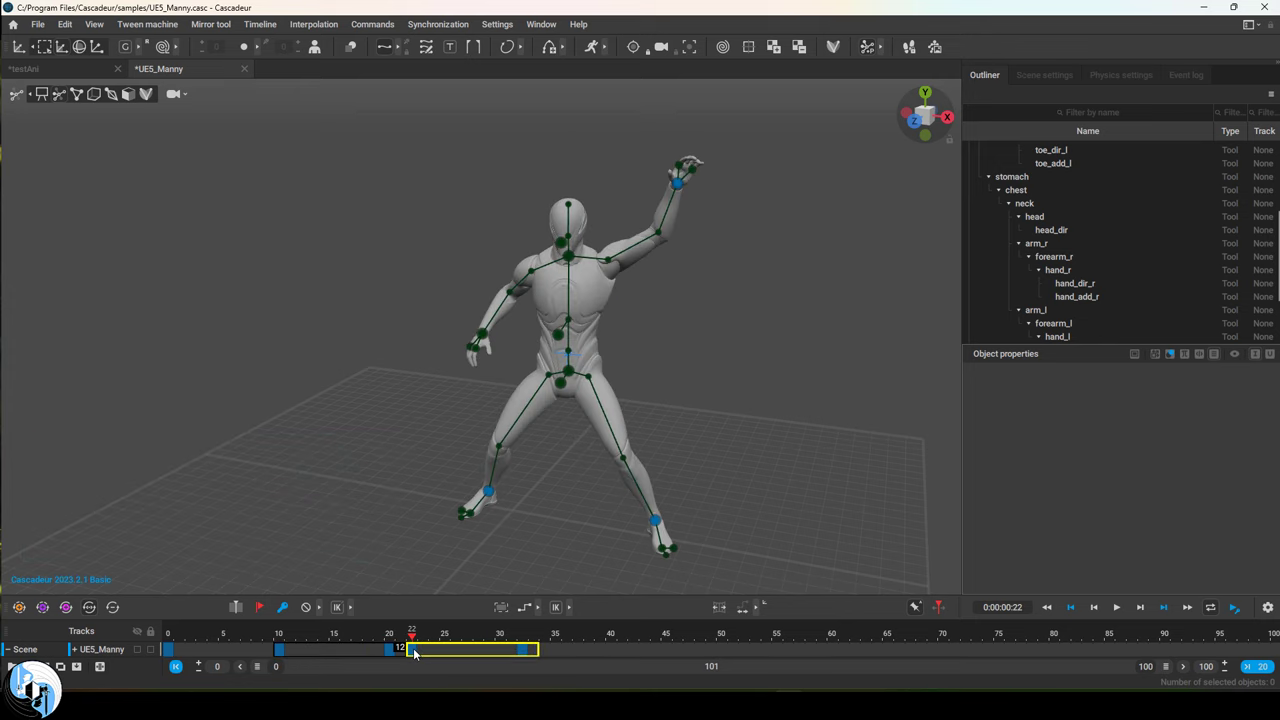
middle_click_drag(505, 651, 500, 651, "shift")
left_click(477, 655)
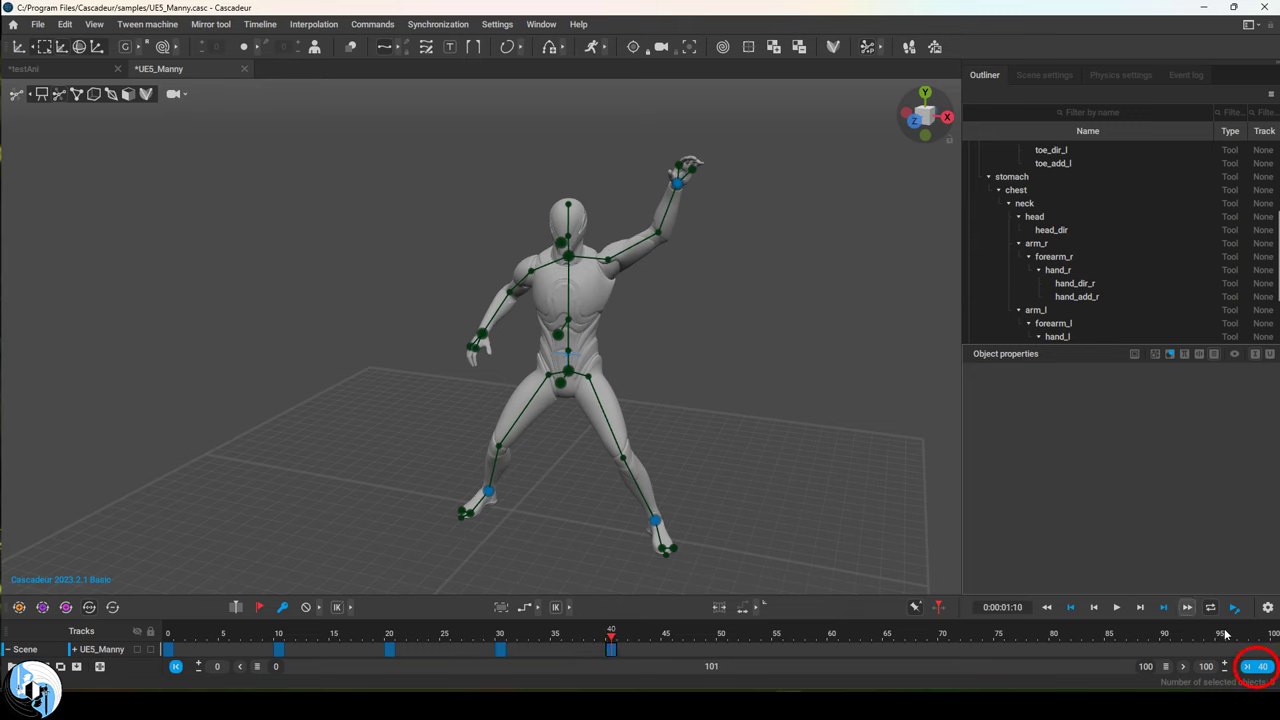
- Limit the timeline range to frame 40, play the animation, and restore the full range
left_click(1265, 668)
left_click(1117, 607)
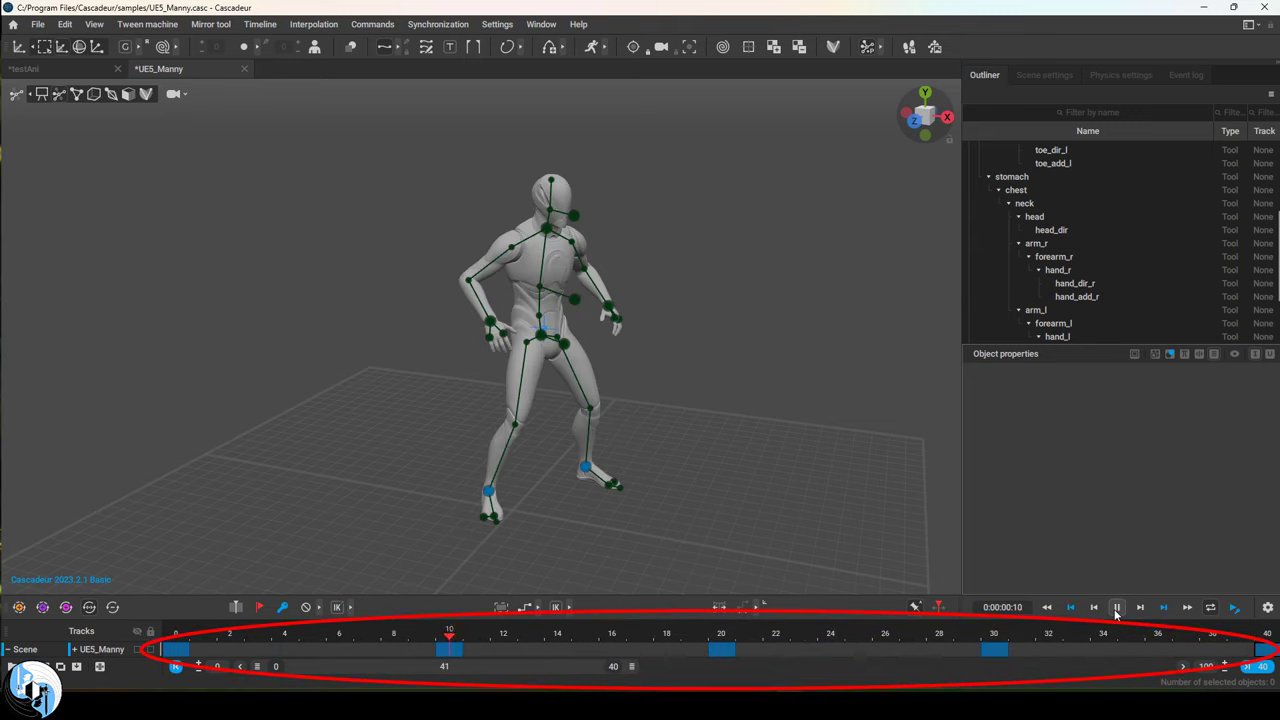
left_click(1117, 608)
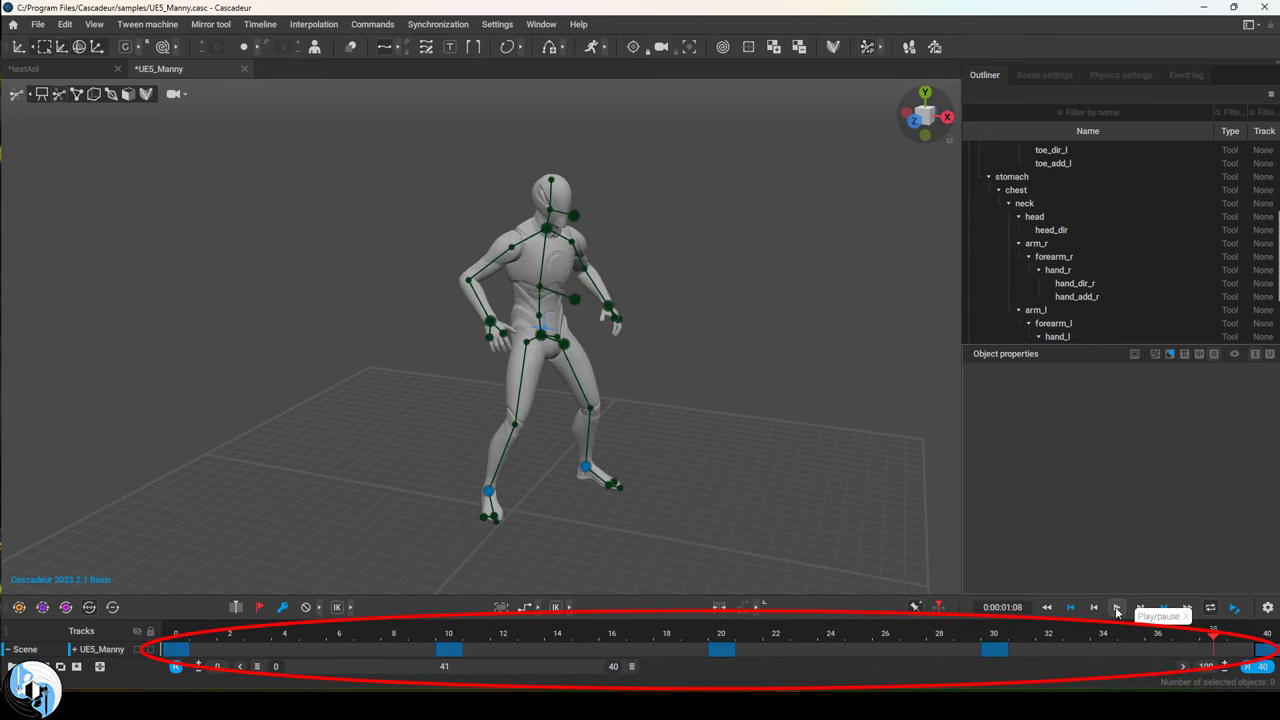
right_click(258, 667)
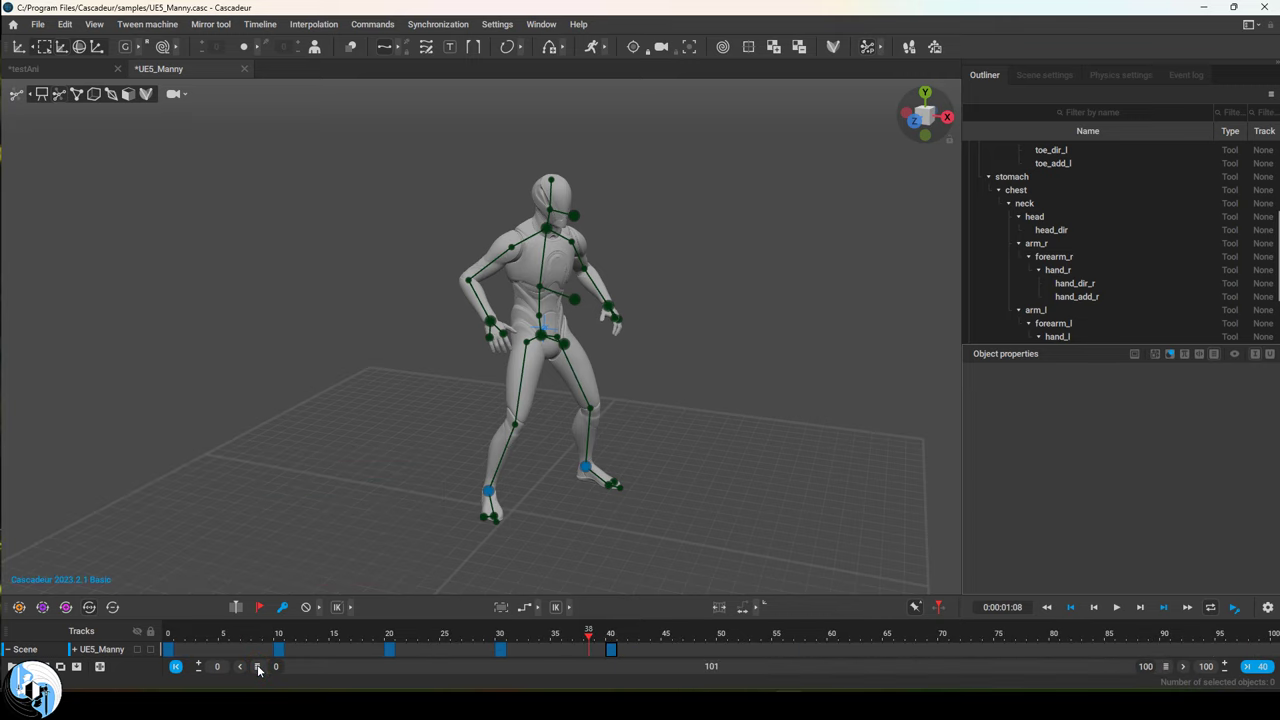
- Extend the animation timeline's range to frame 120
left_click(258, 668)
left_click(258, 668)
key("Return")
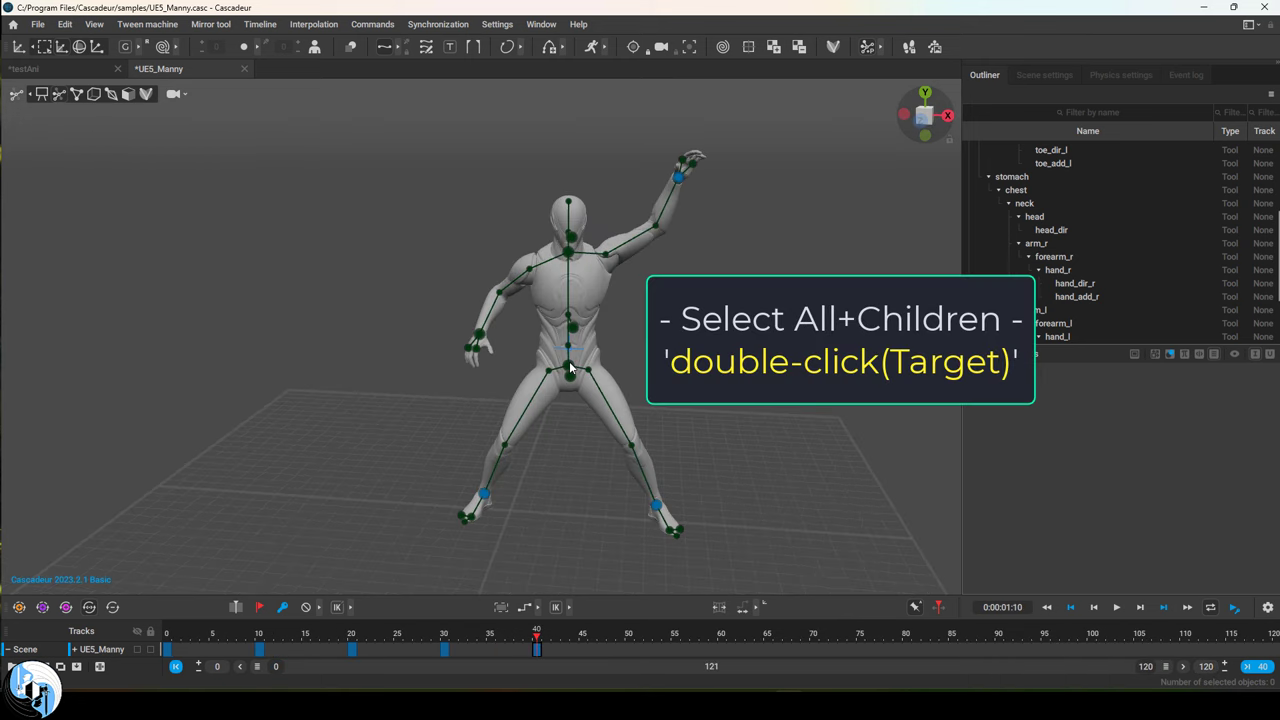
- Select the pelvis with all its children and mirror the frame 40 pose across the X plane without mirroring the pelvis position
double_click(569, 364)
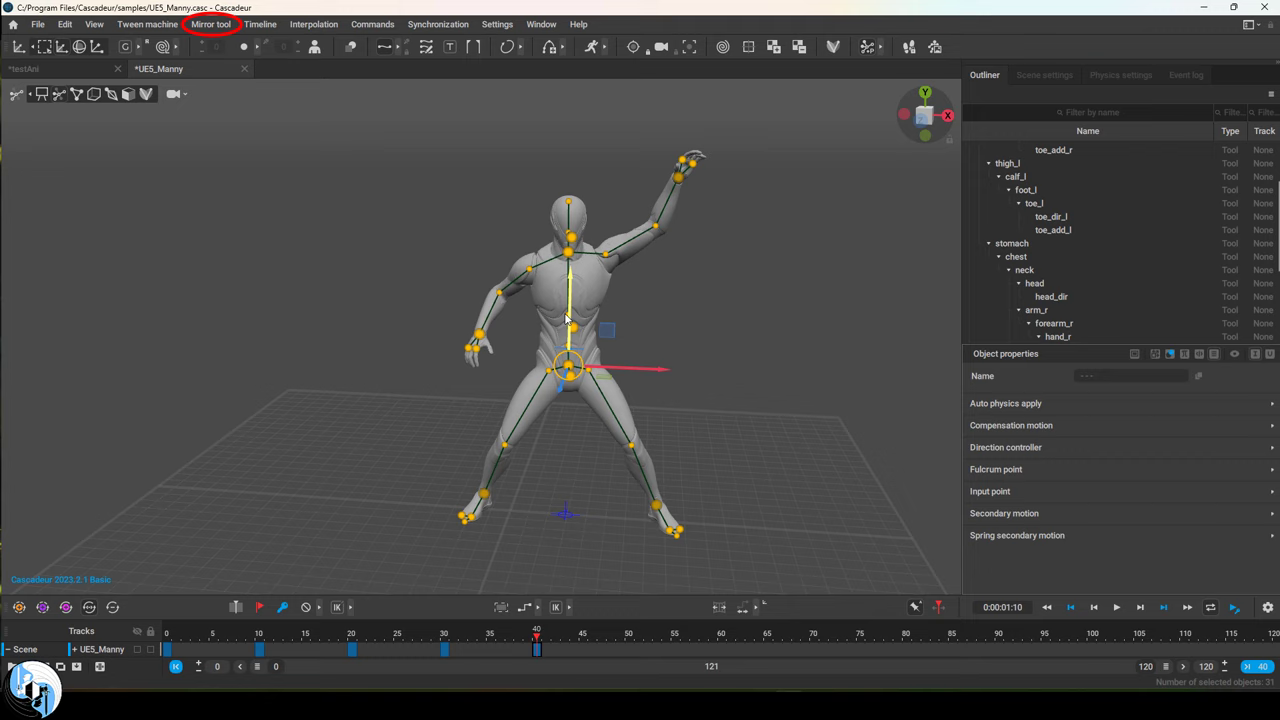
left_click(211, 25)
left_click(211, 90)
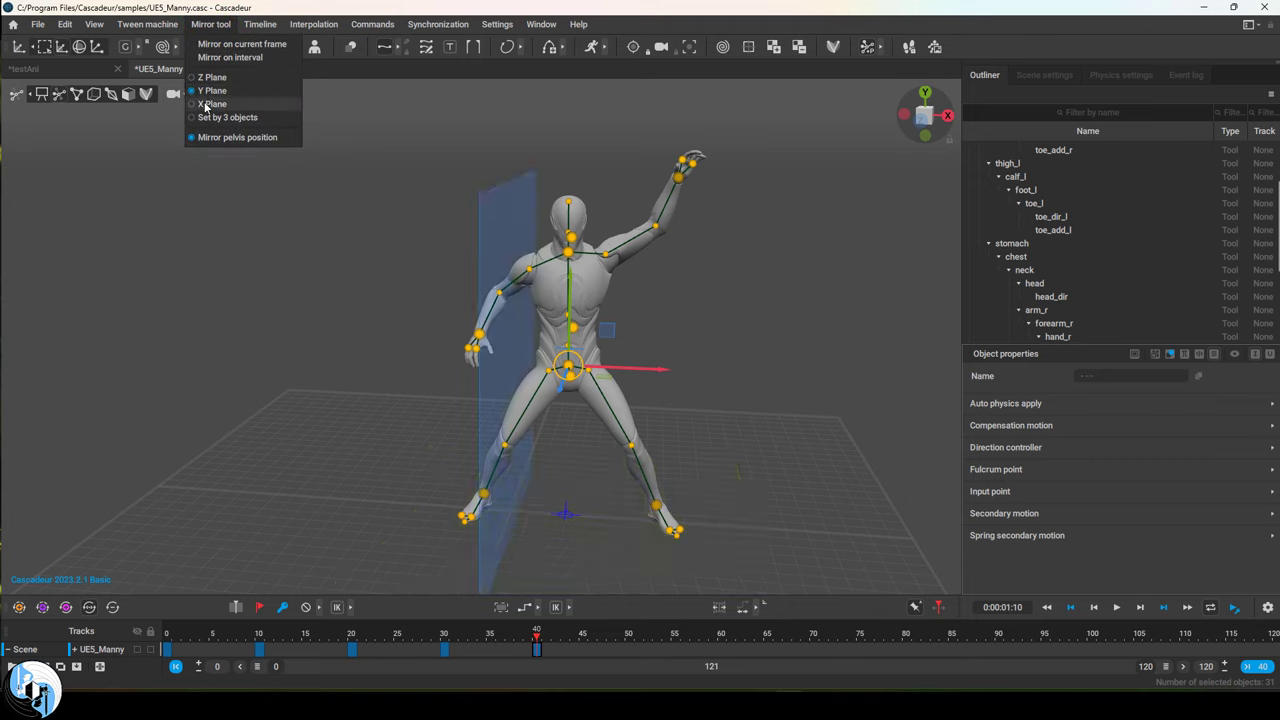
left_click(242, 44)
key("ctrl+z")
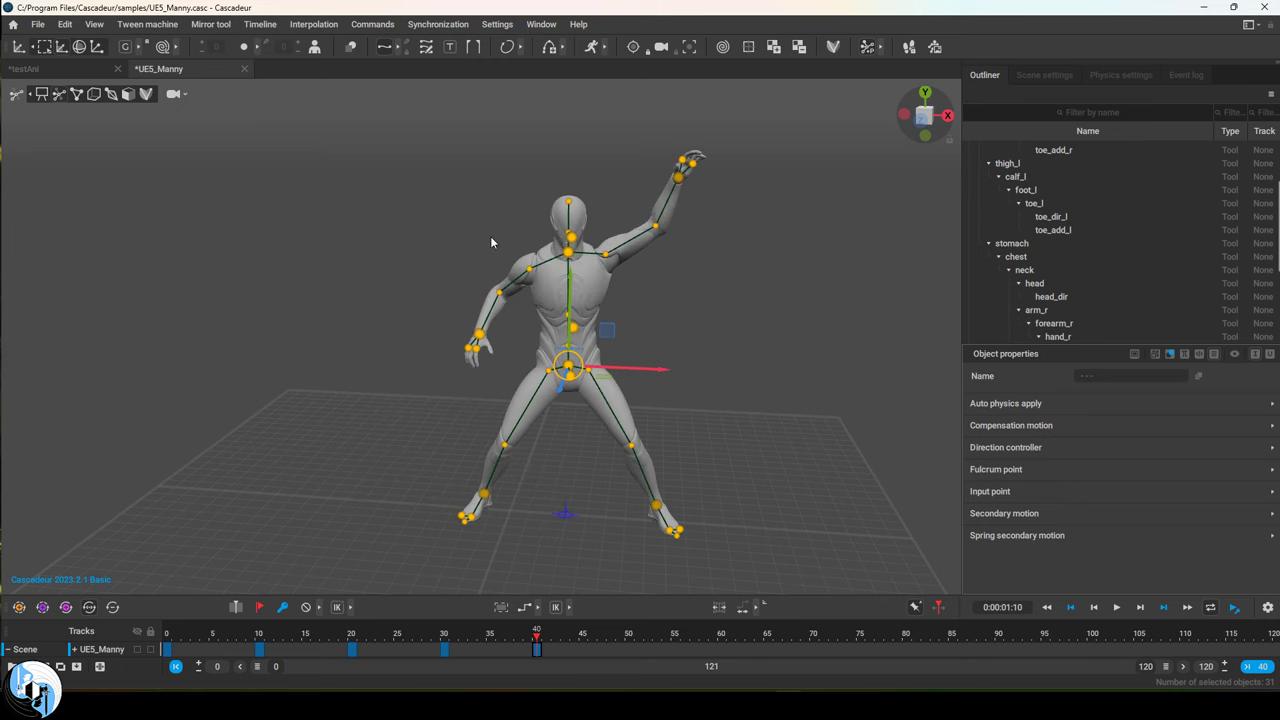
left_click(210, 24)
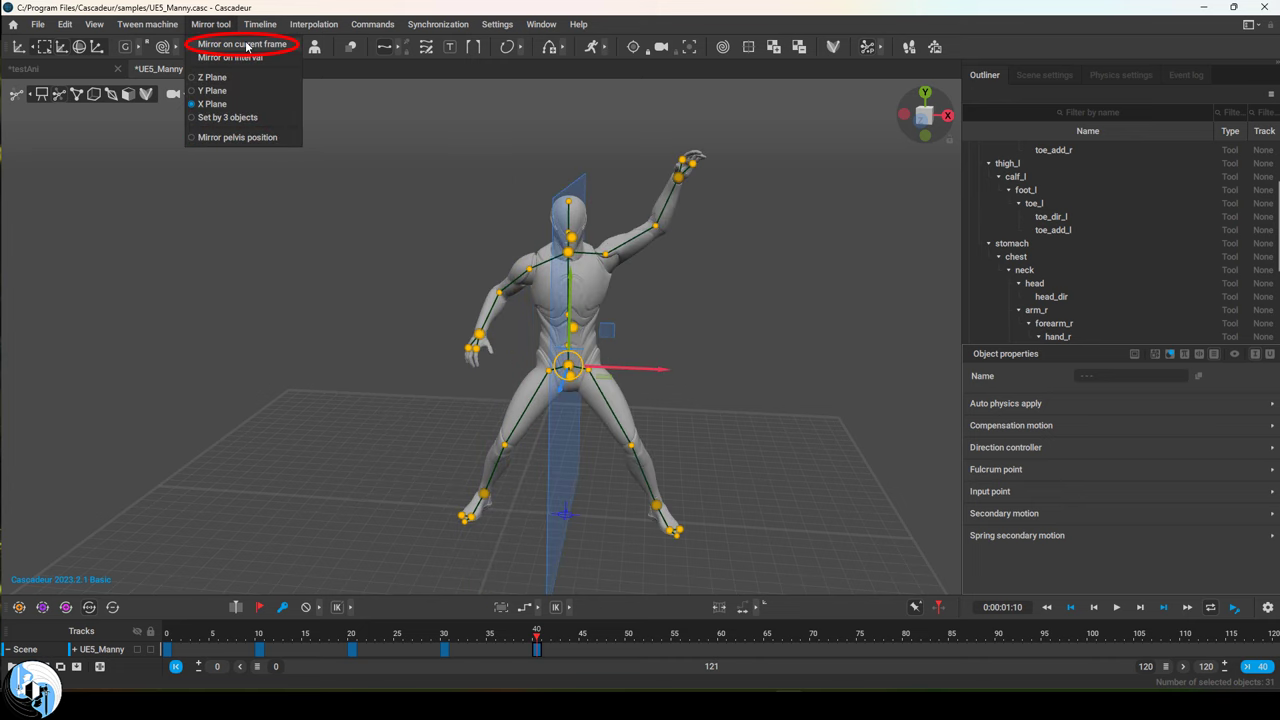
left_click(242, 41)
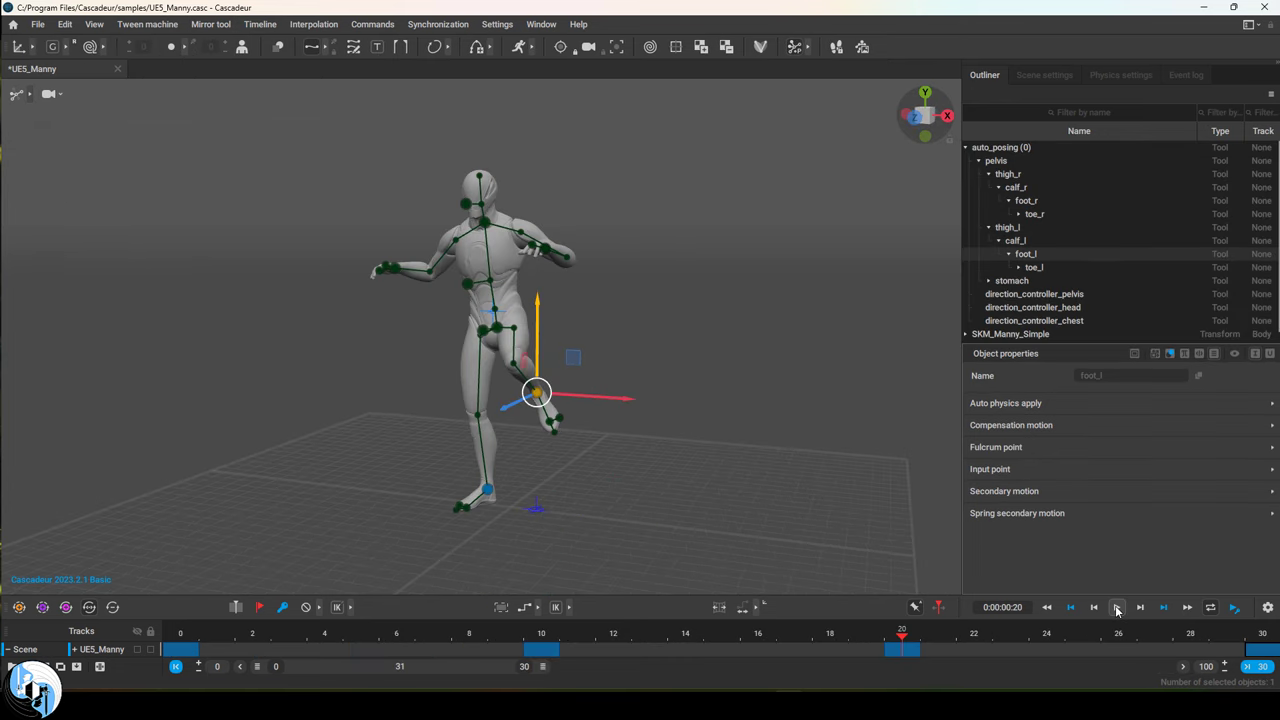
- Apply Bezier clamped interpolation between the pose keyframes and play the animation to compare the motion
left_click(1117, 607)
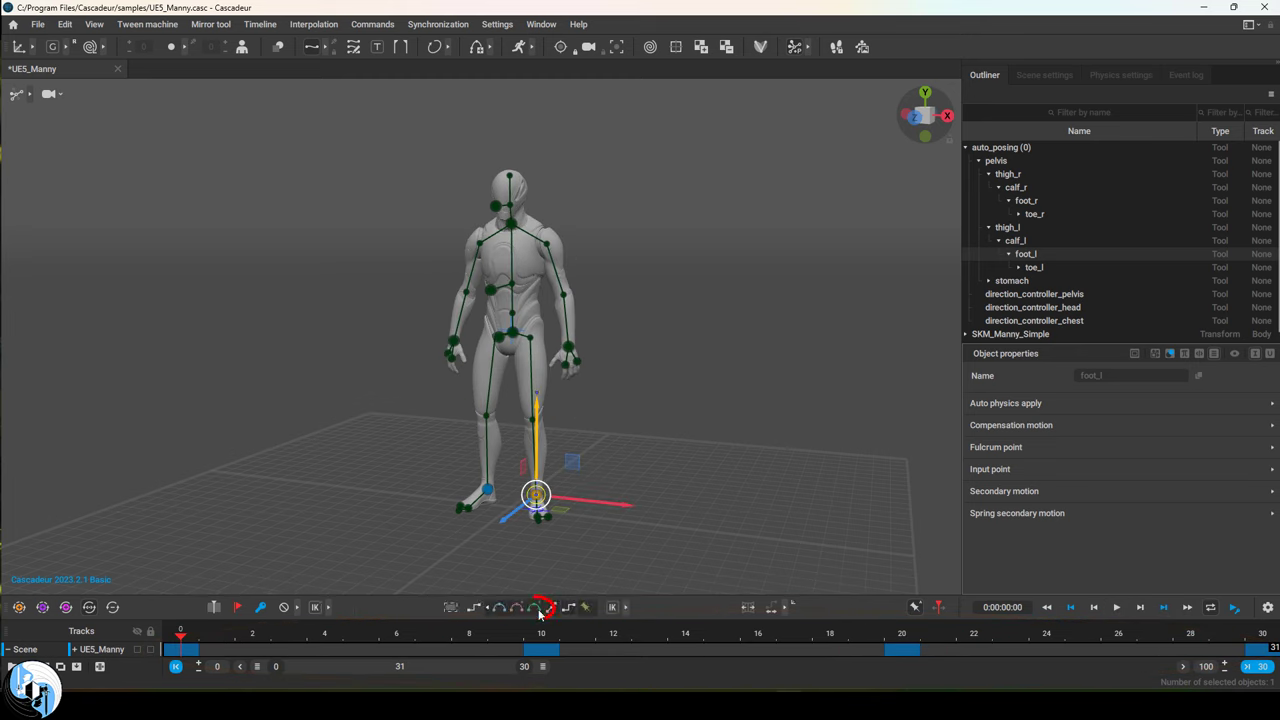
left_click(534, 607)
left_click(1119, 609)
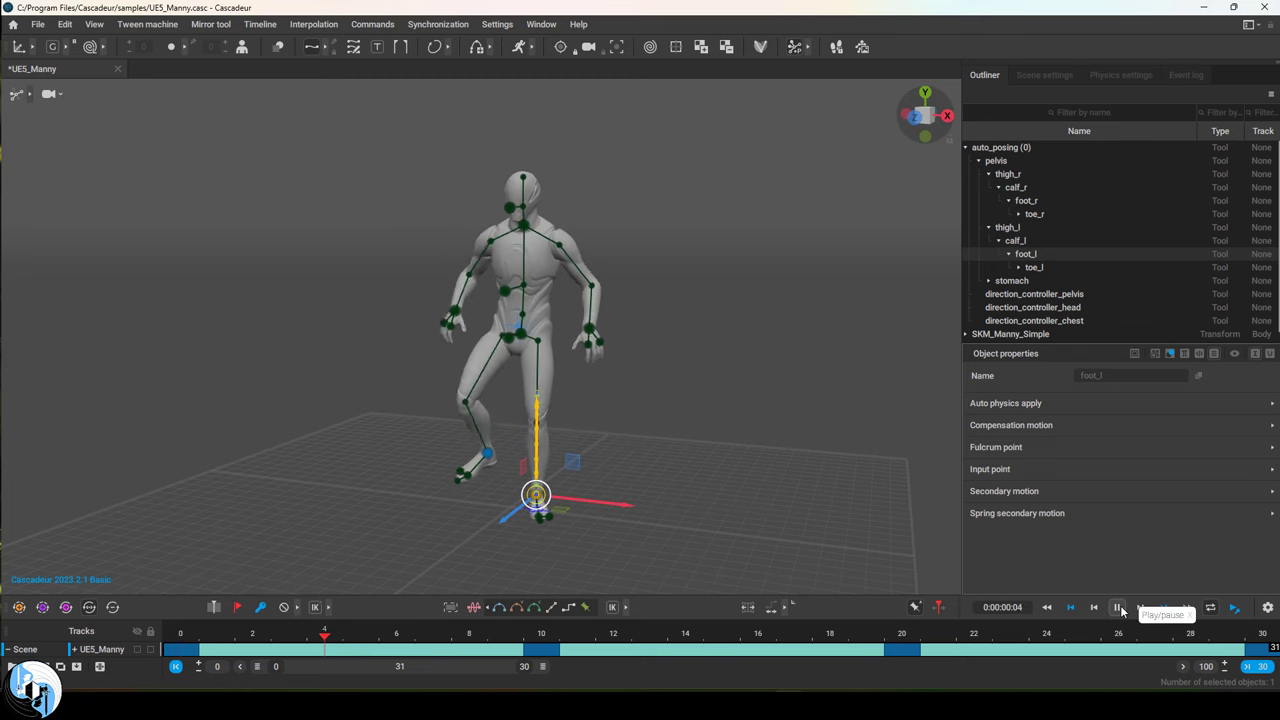
left_click(1119, 609)
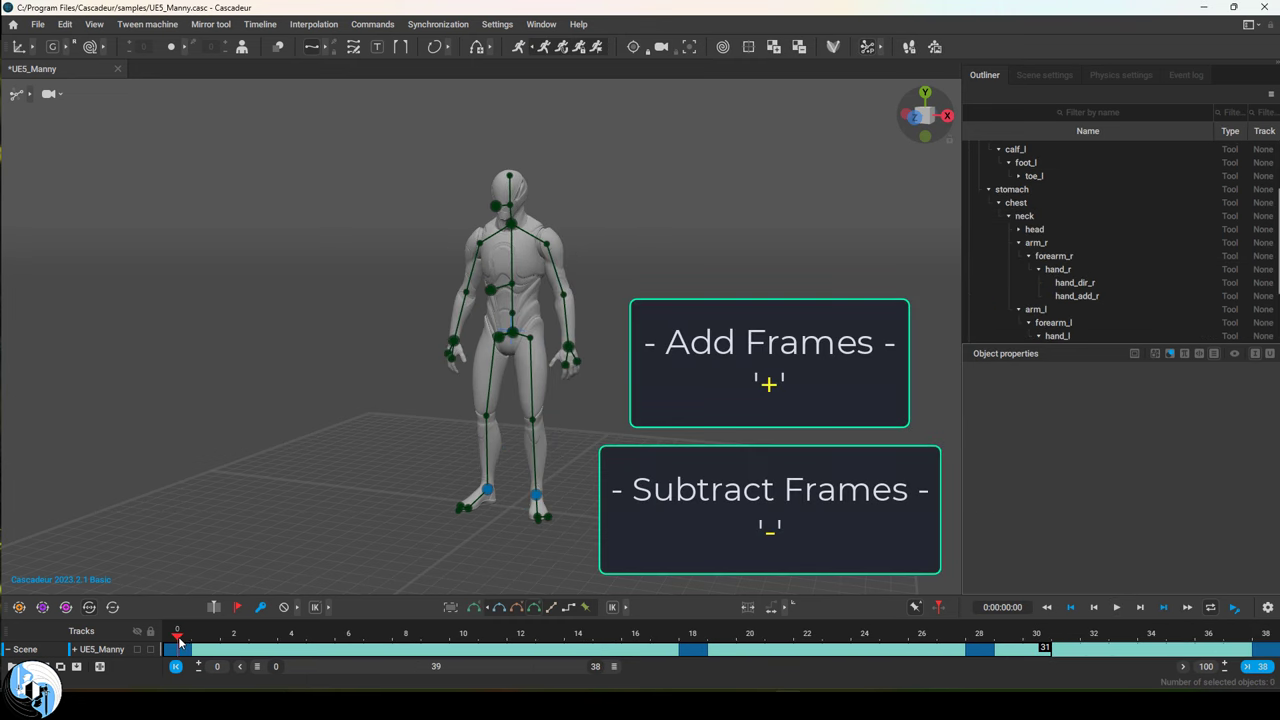
- Add eight frames after the frame 28 keyframe and subtract surplus frames so the pose keyframes sit at frames 15, 30 and 45
left_click(980, 635)
key("plus")
key("plus")
key("plus")
key("plus")
key("plus")
key("plus")
key("plus")
key("plus")
left_click(605, 636)
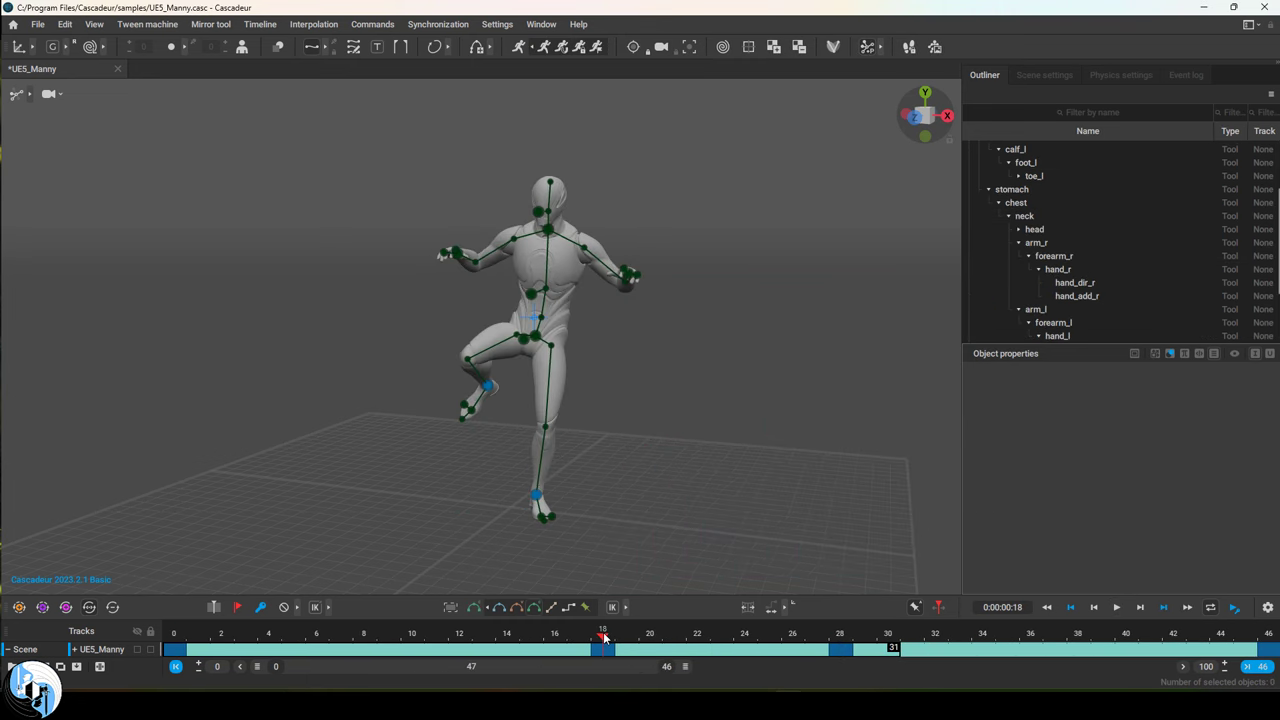
key("minus")
key("minus")
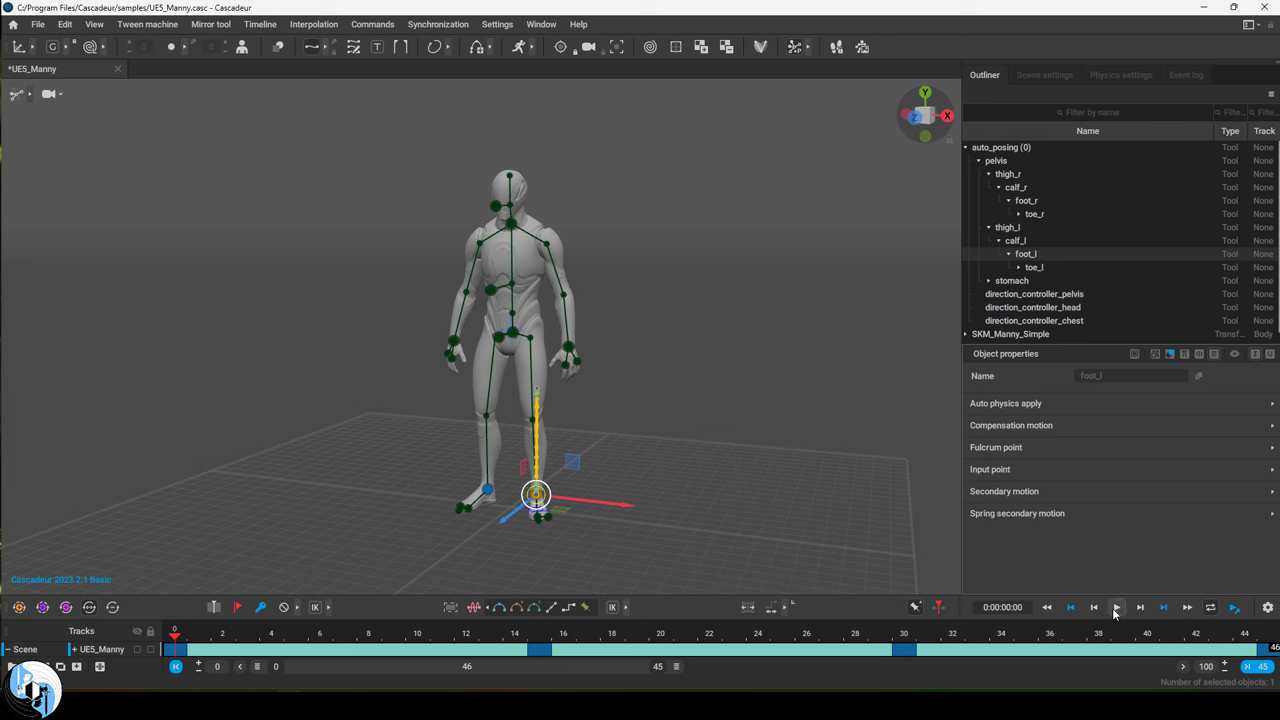
- Play the retimed animation, turn on Auto Physics, and play it again with the physics ghost
left_click(1115, 609)
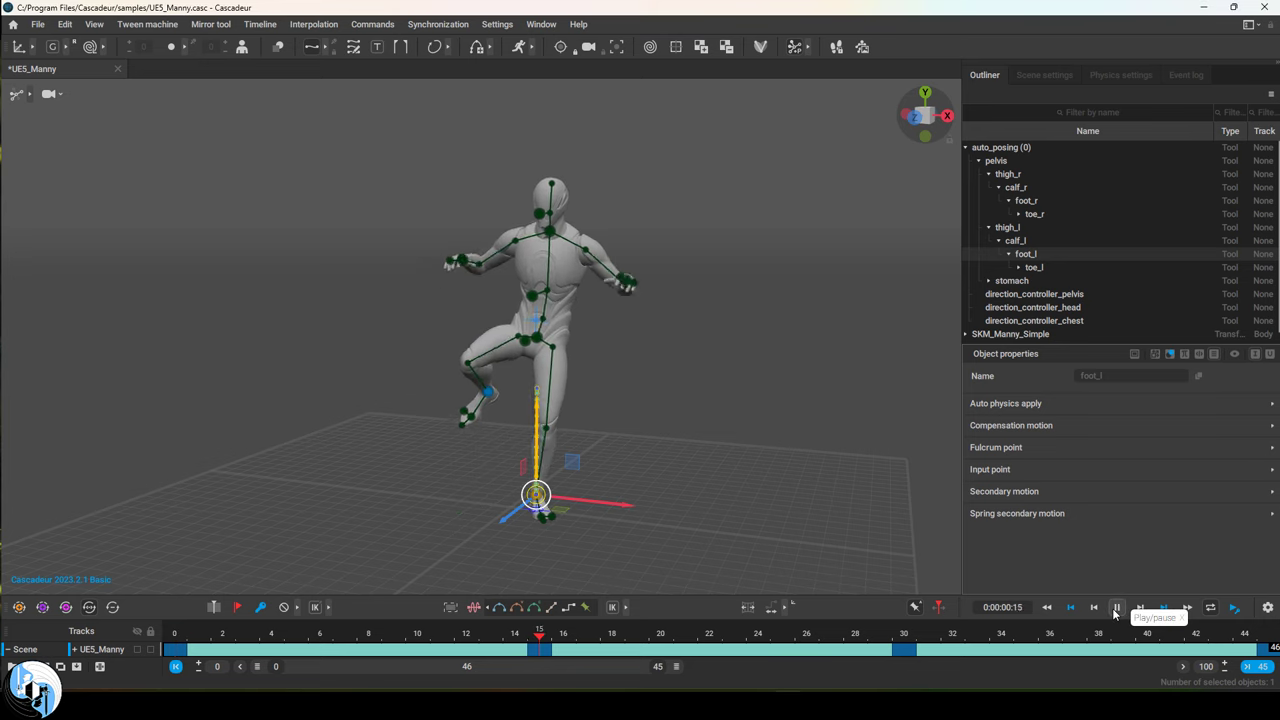
left_click(519, 47)
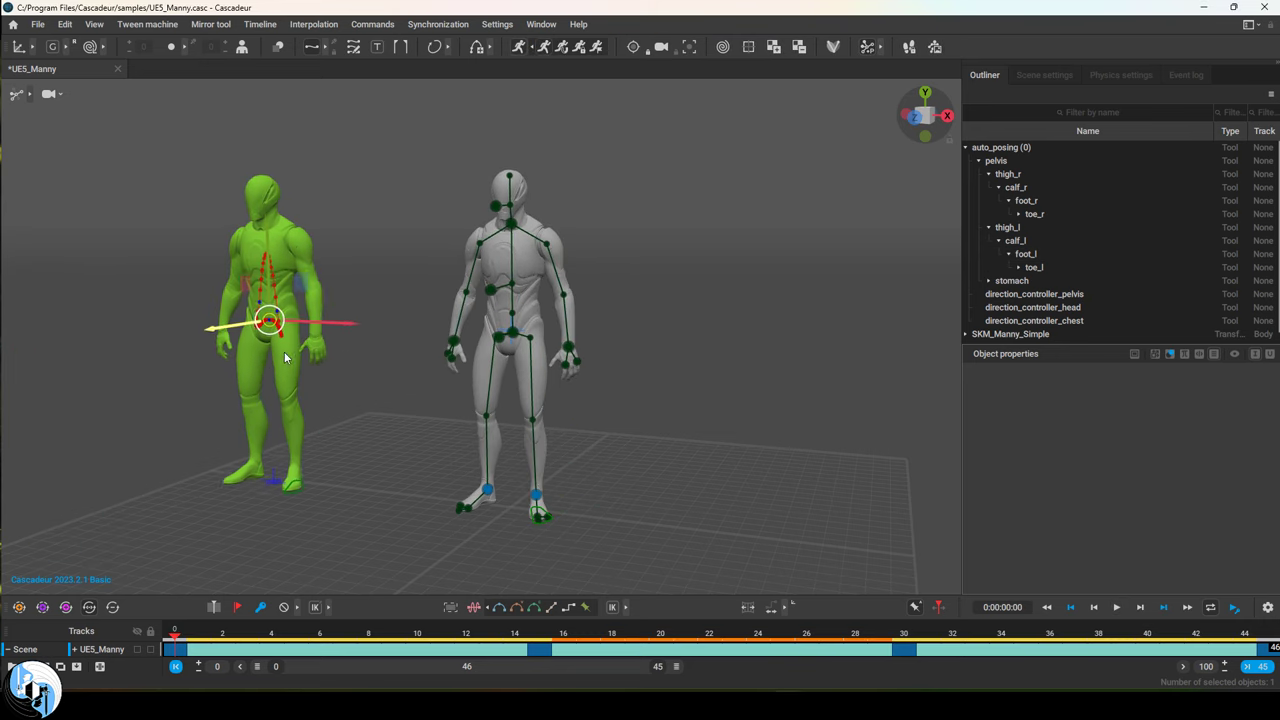
left_click(1117, 608)
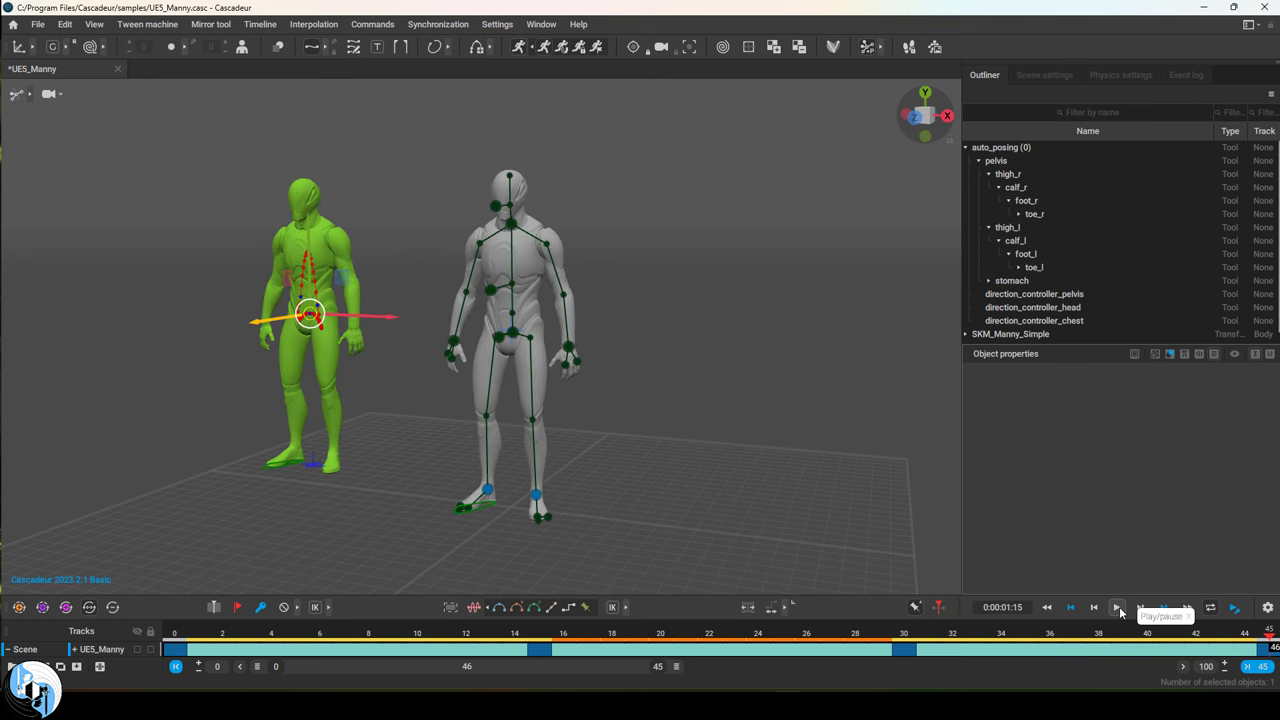
- Select both arms with all their children and mark the timeline interval up to frame 45
double_click(480, 244)
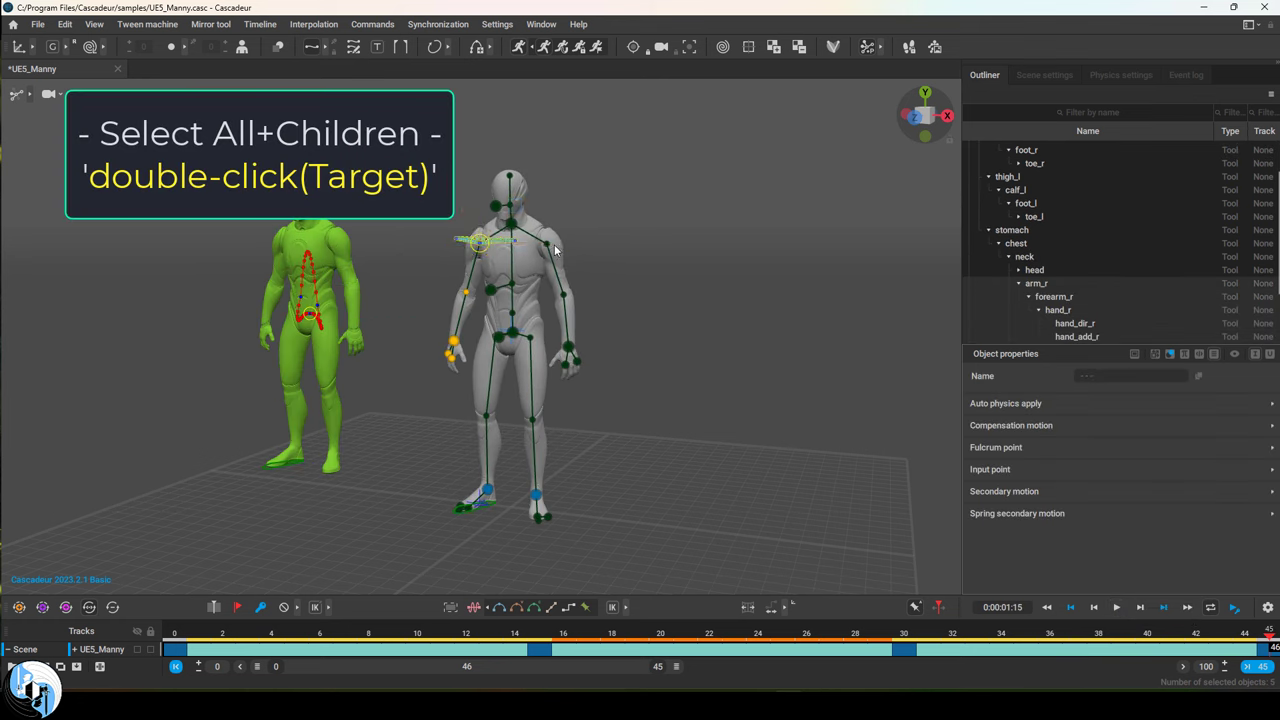
double_click(546, 246, "shift")
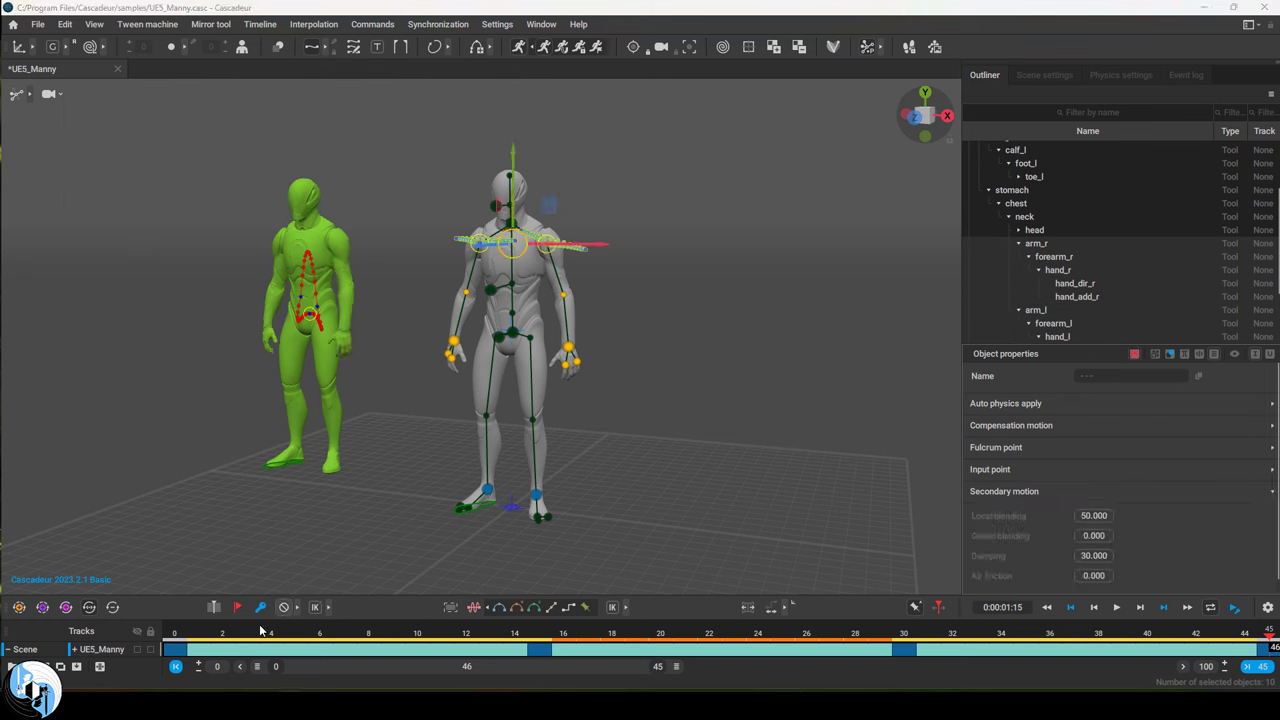
left_click_drag(186, 636, 1268, 638)
- Enable secondary motion for the arms with local blending 50 and damping 30, and play the result
left_click(1117, 77)
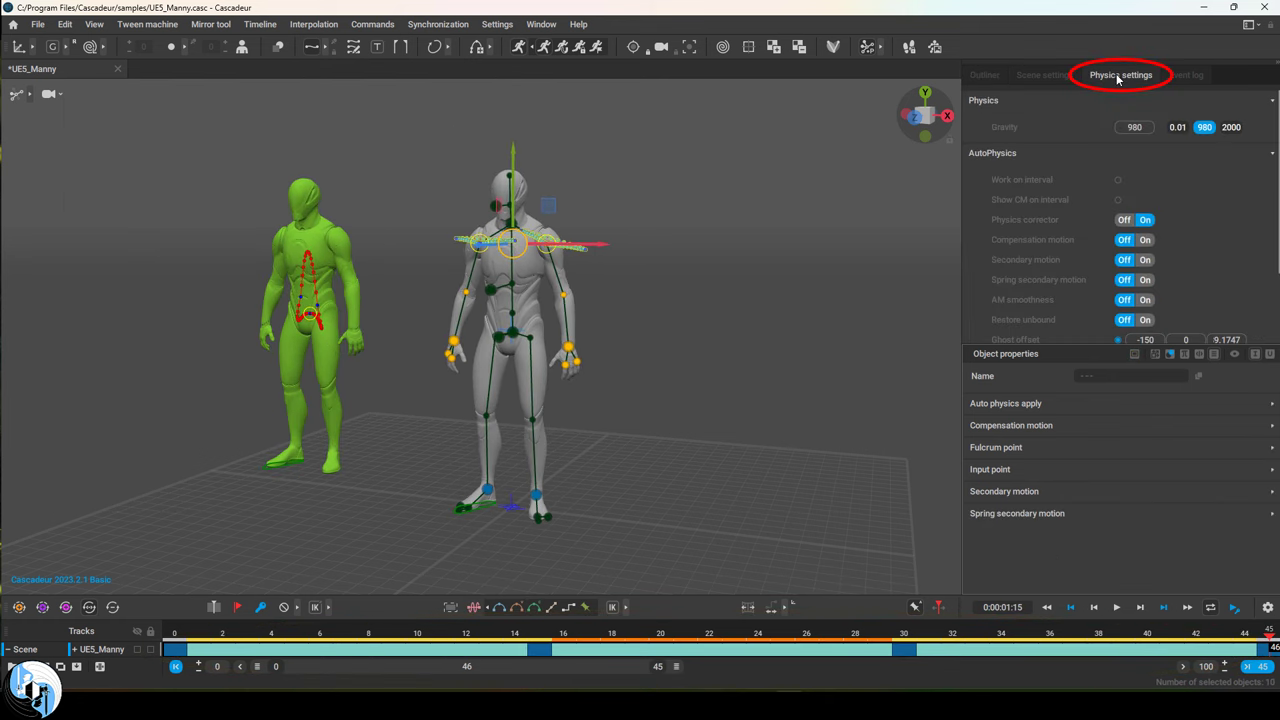
left_click(1021, 492)
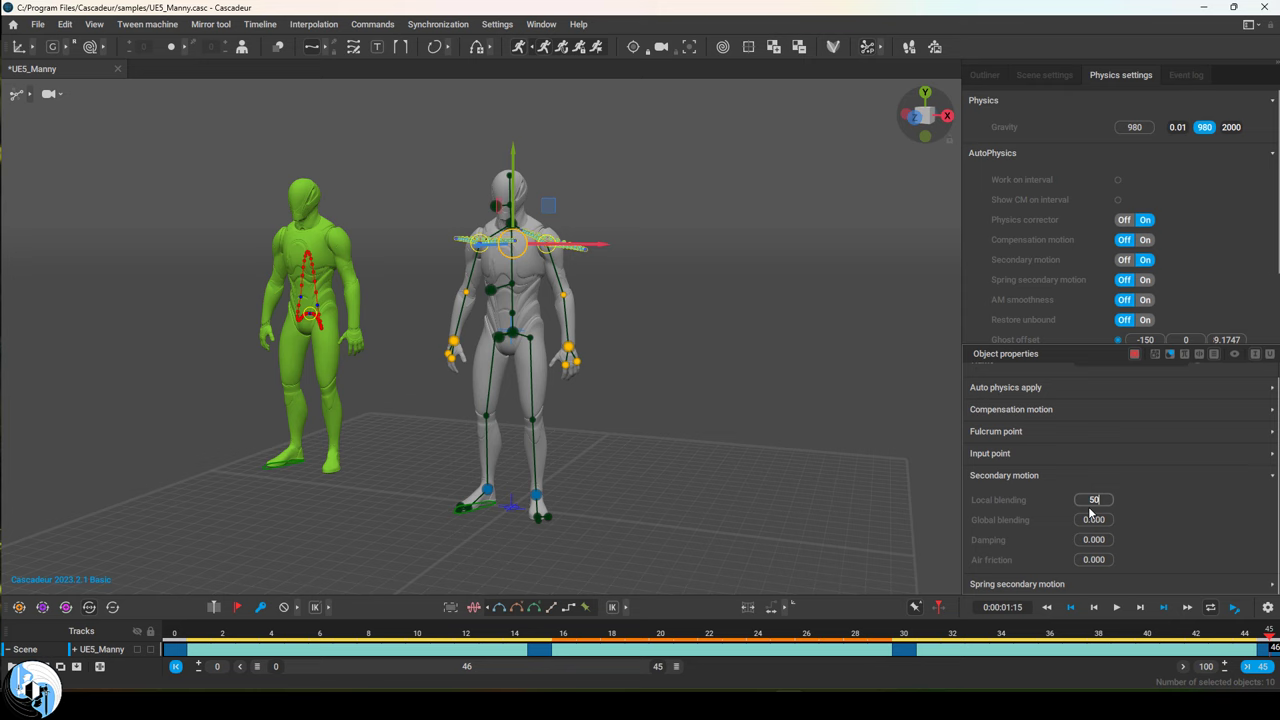
left_click(1117, 608)
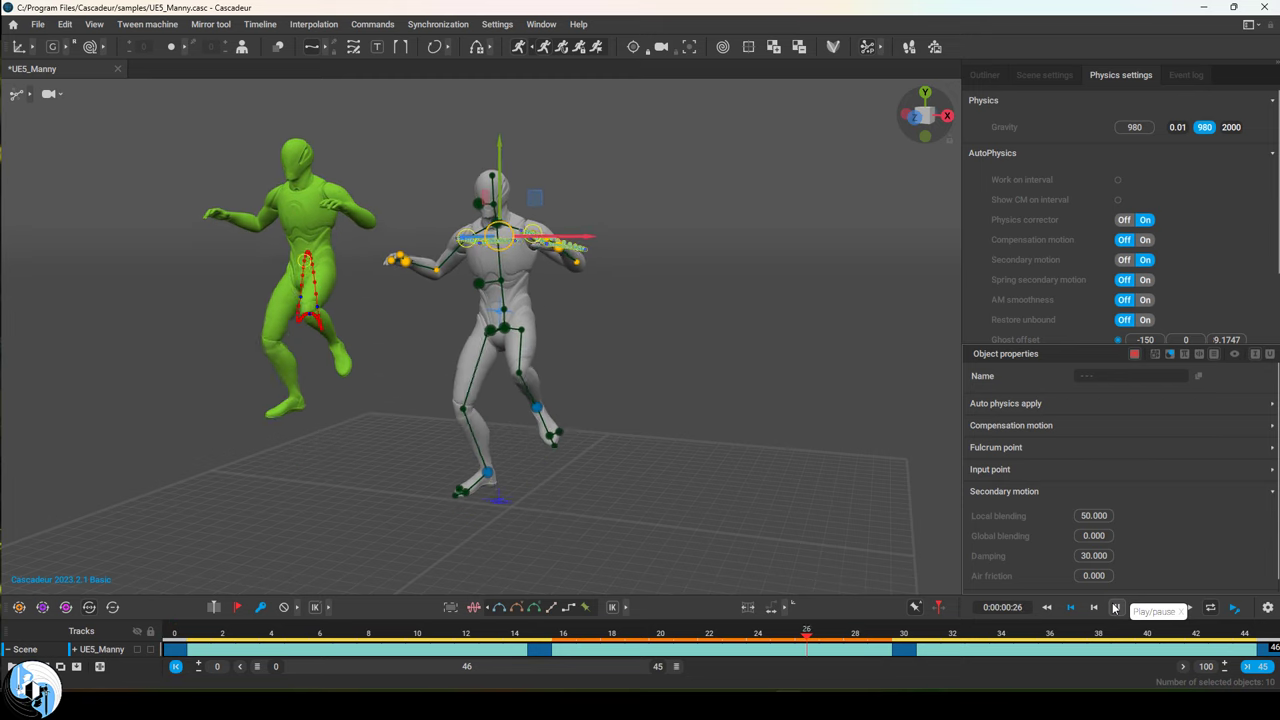
left_click(1116, 609)
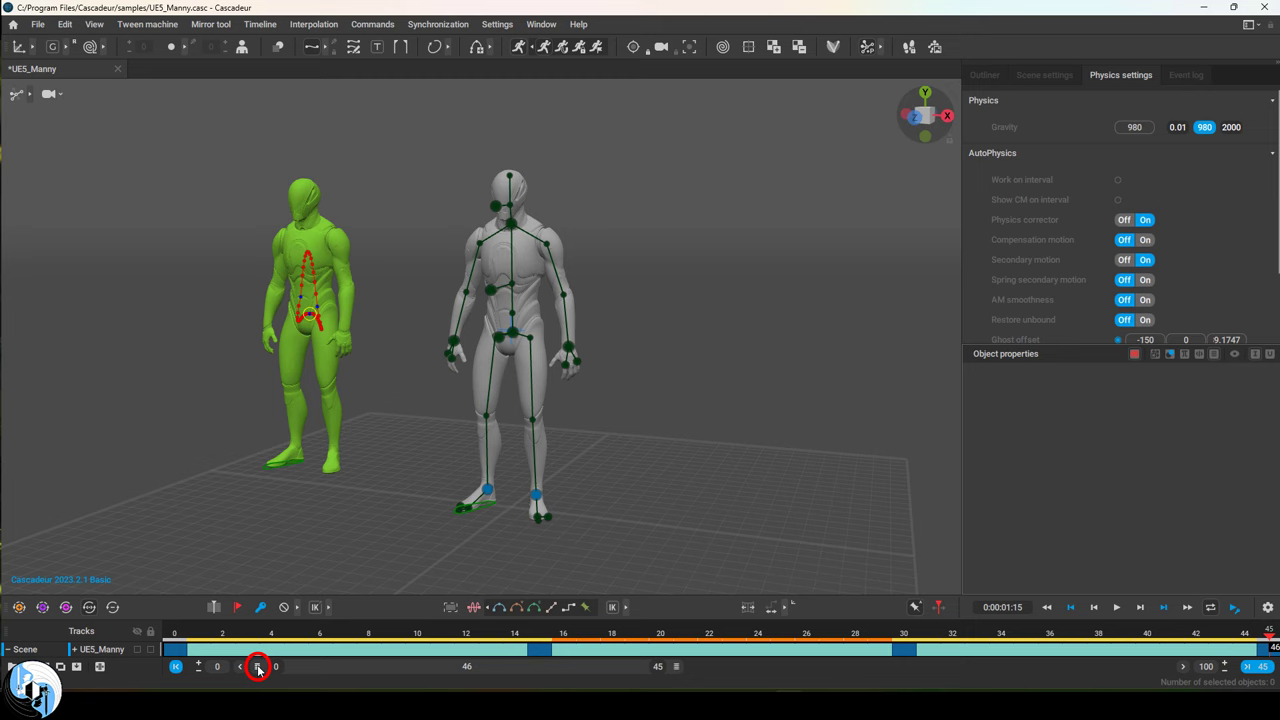
- Restore the full timeline range and copy the frame 45 keyframe to frame 65
left_click(258, 668)
left_click(668, 651)
middle_click_drag(668, 651, 841, 654, "shift")
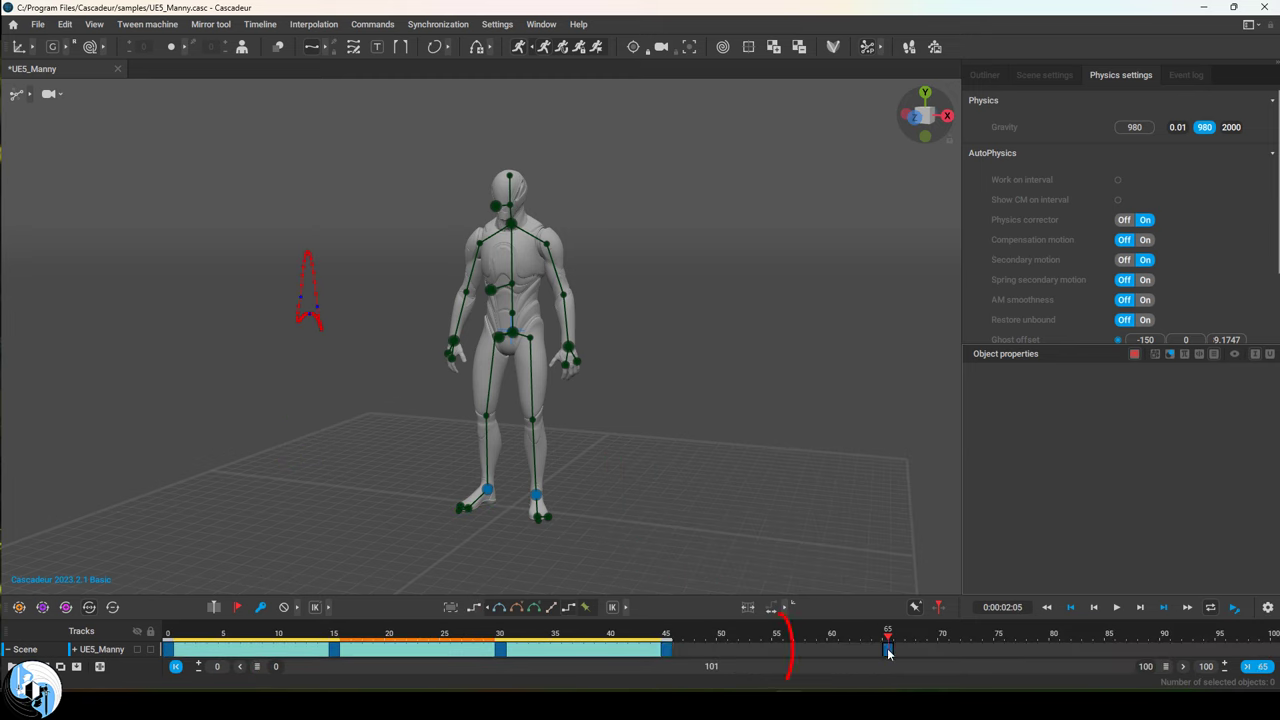
- Apply Bezier clamped interpolation between frames 45 and 65, toggle Auto Physics, and play the extended animation
left_click(534, 608)
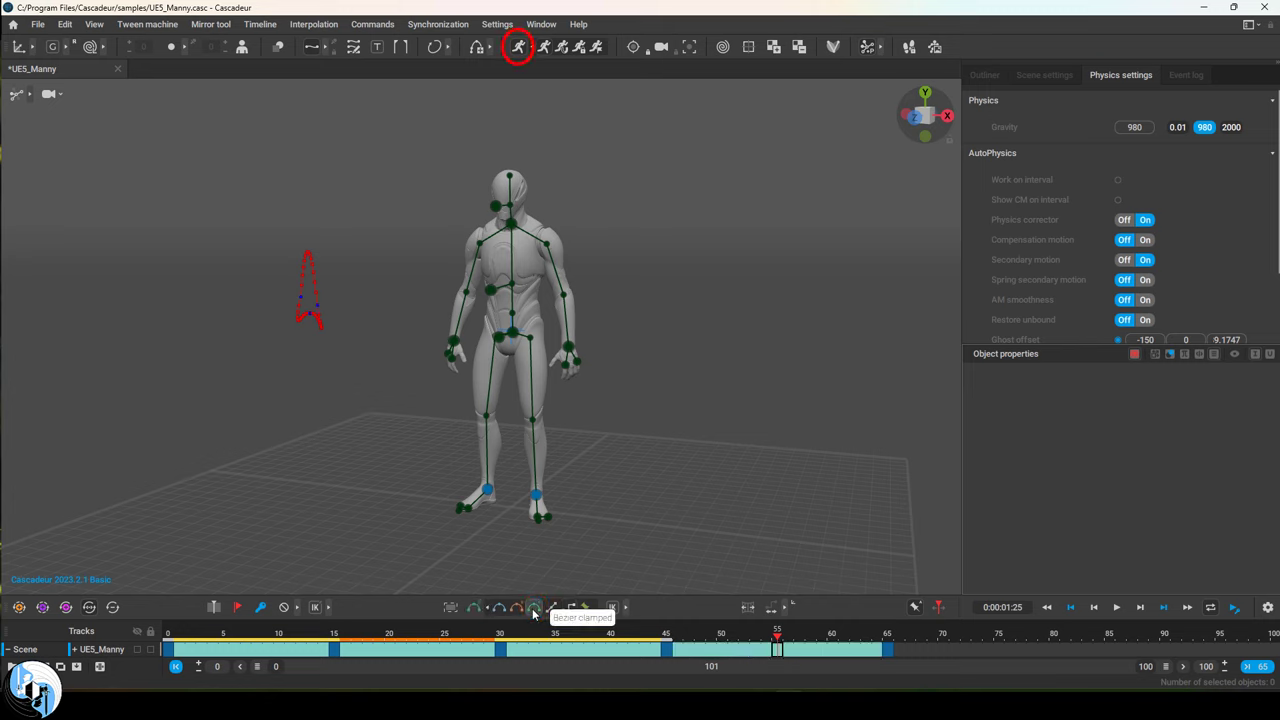
left_click(521, 50)
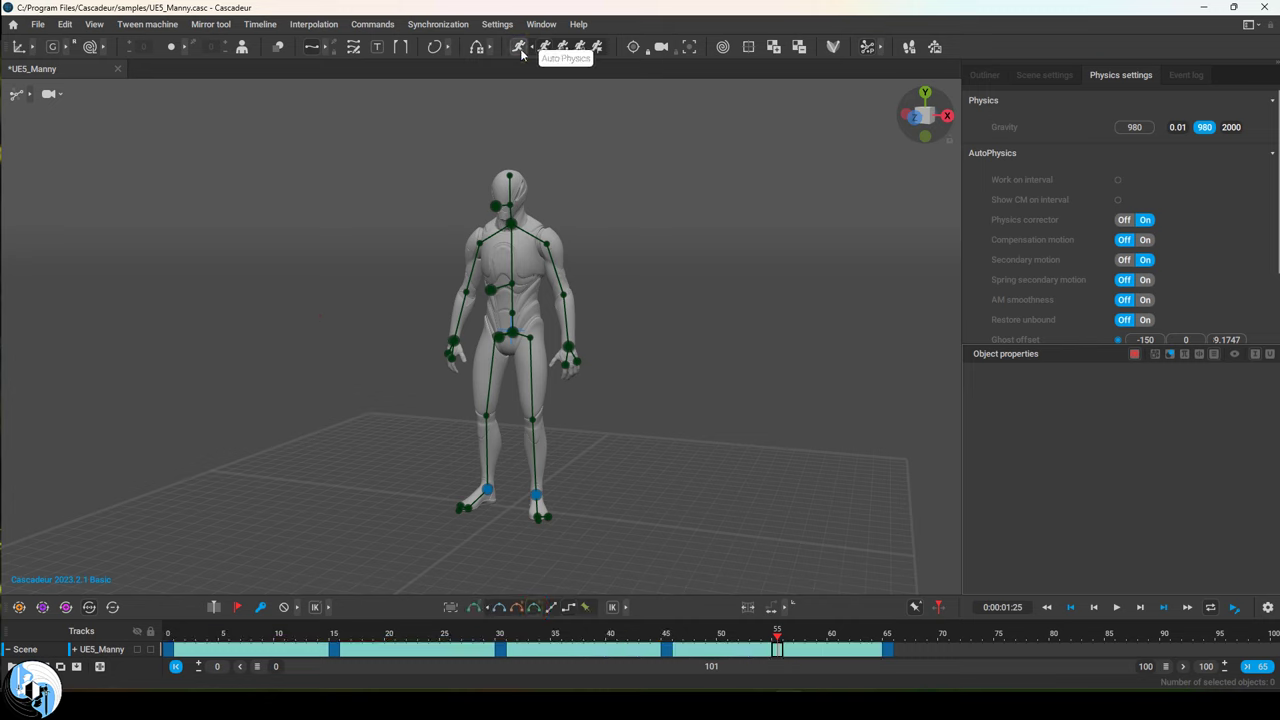
left_click(1118, 609)
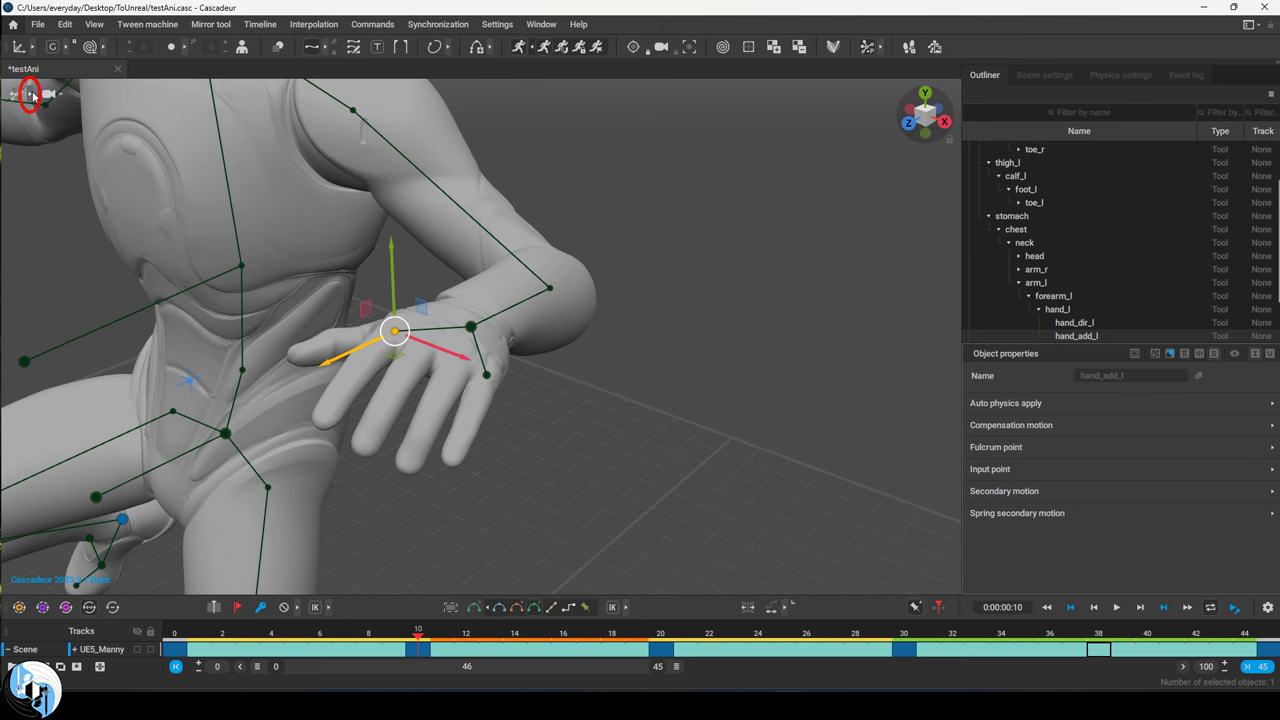
- In the testAni scene, switch to box controller mode and rotate the left hand's four finger base boxes
left_click(33, 95)
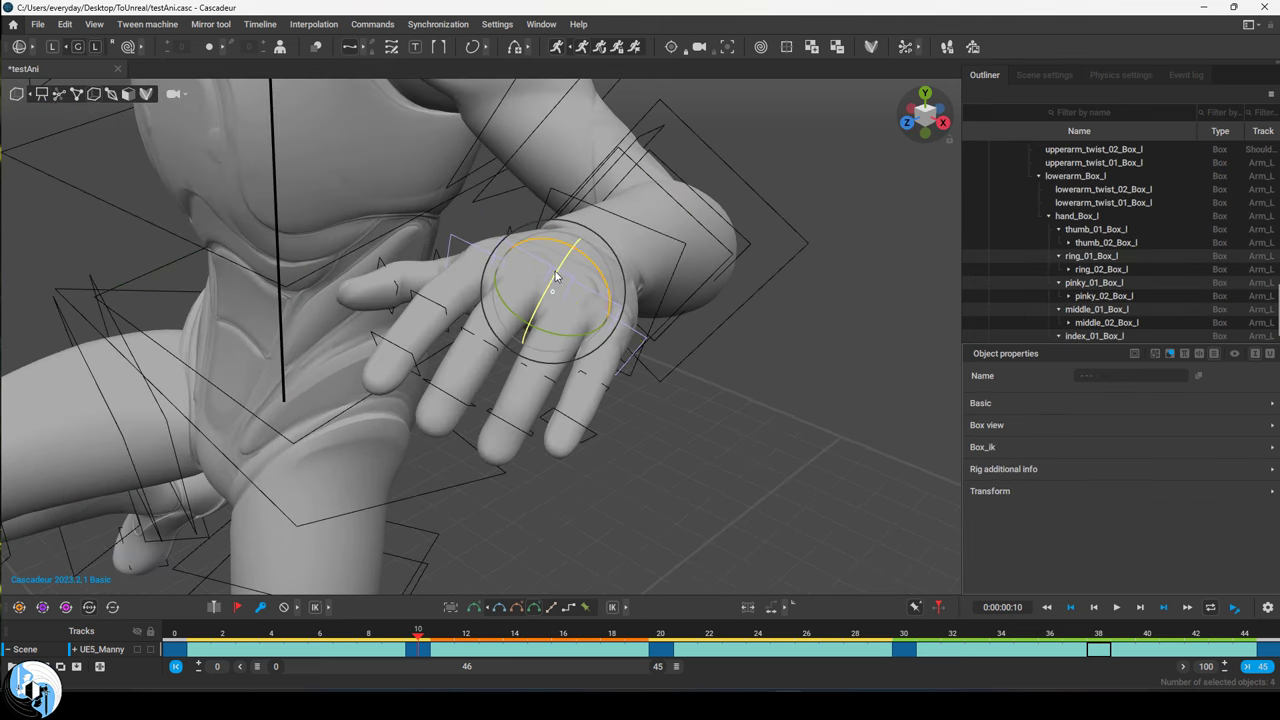
left_click_drag(555, 276, 478, 389)
middle_click_drag(478, 389, 590, 435, "alt")
- Select the left hand's finger boxes with the Move tool active and view the whole arm
left_click(465, 334)
key("w")
left_click(599, 410)
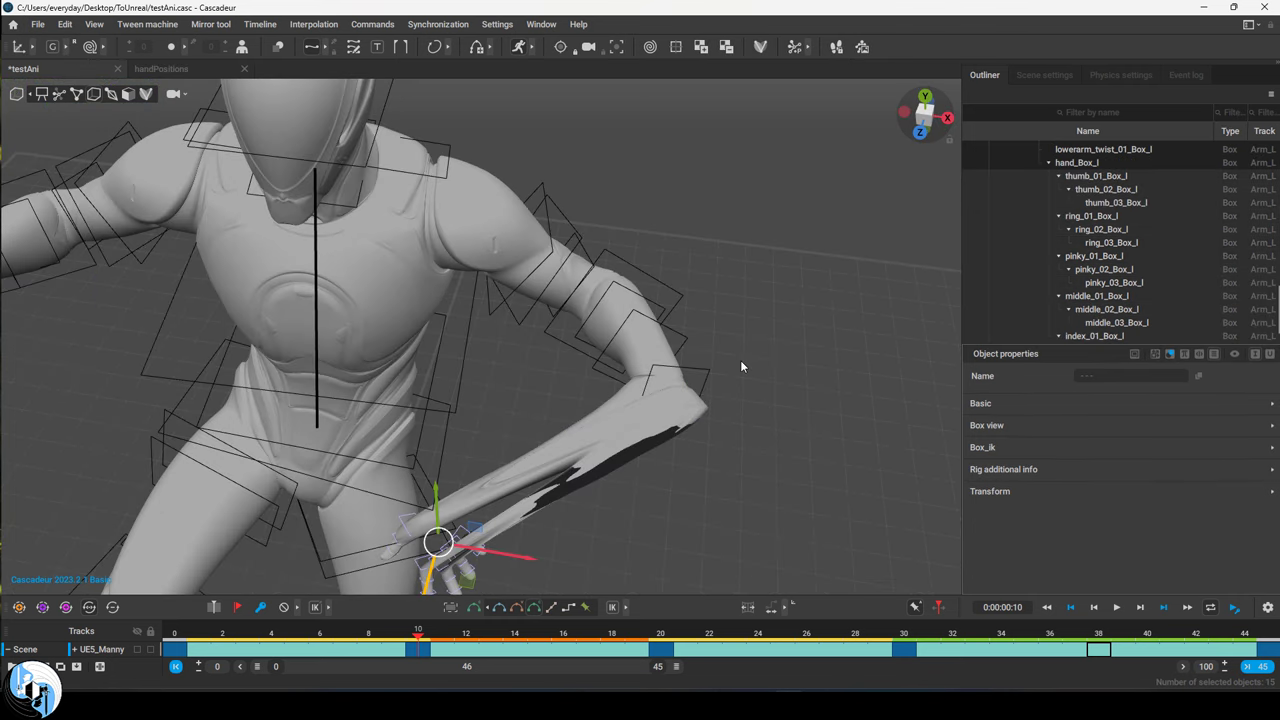
right_click_drag(764, 354, 725, 284)
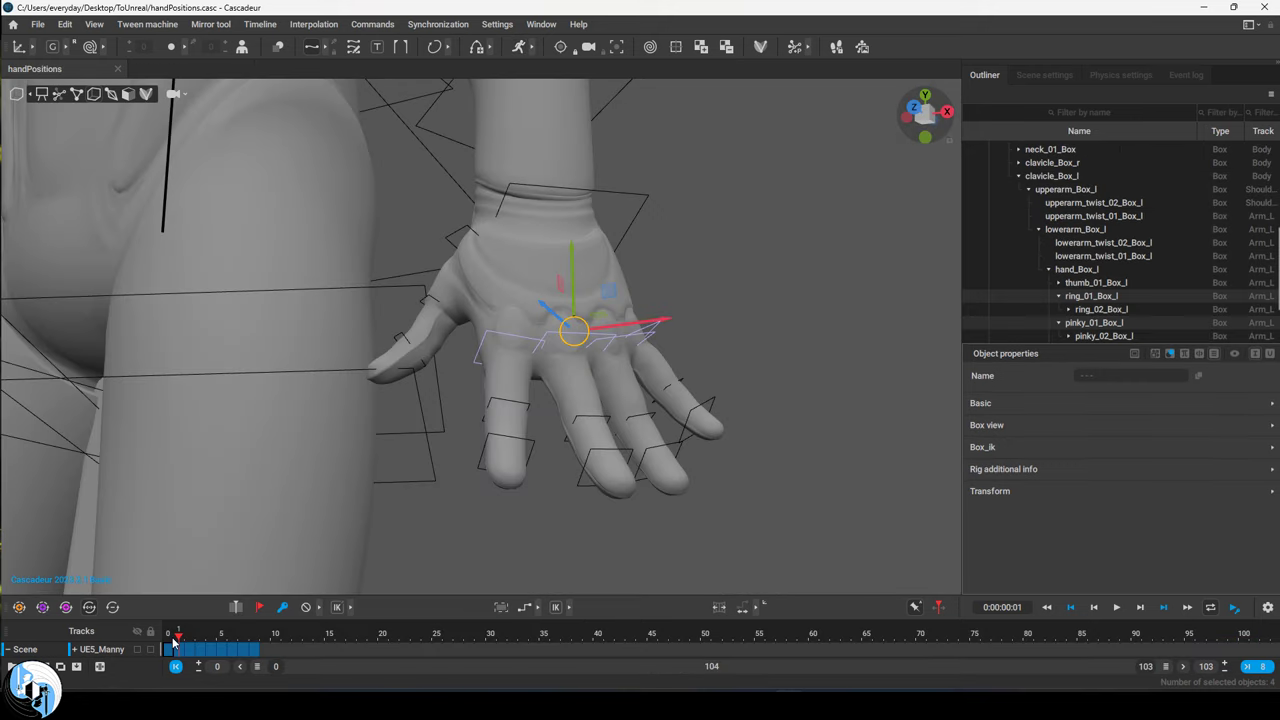
- Browse the left hand's saved poses on the first keyframes of the handPositions scene, using the global coordinate mode
left_click(192, 648)
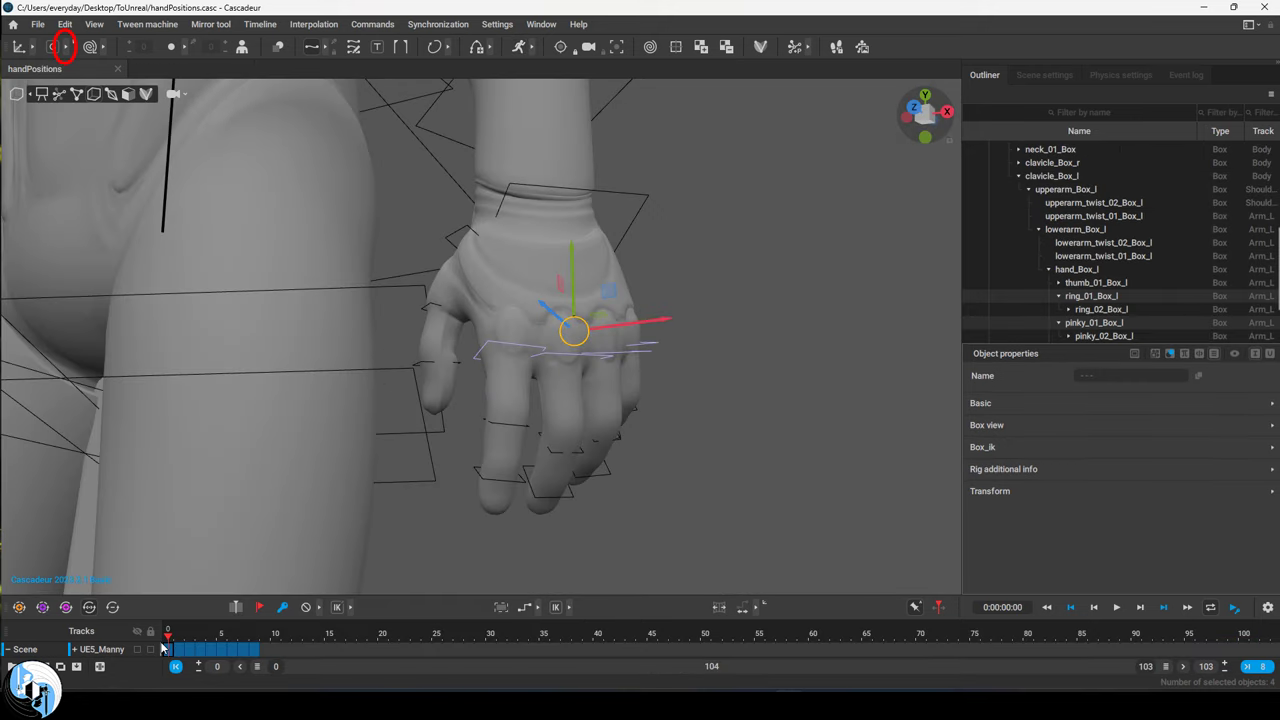
left_click(79, 47)
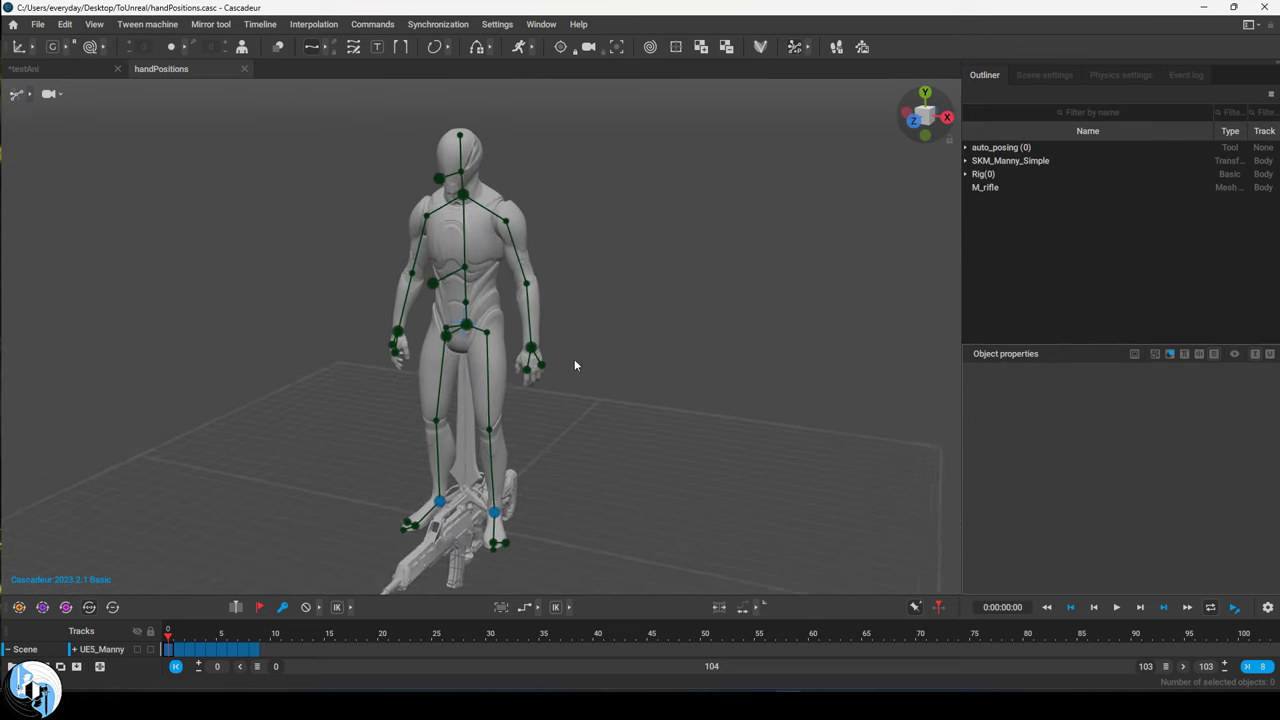
scroll(574, 359, "up", 5)
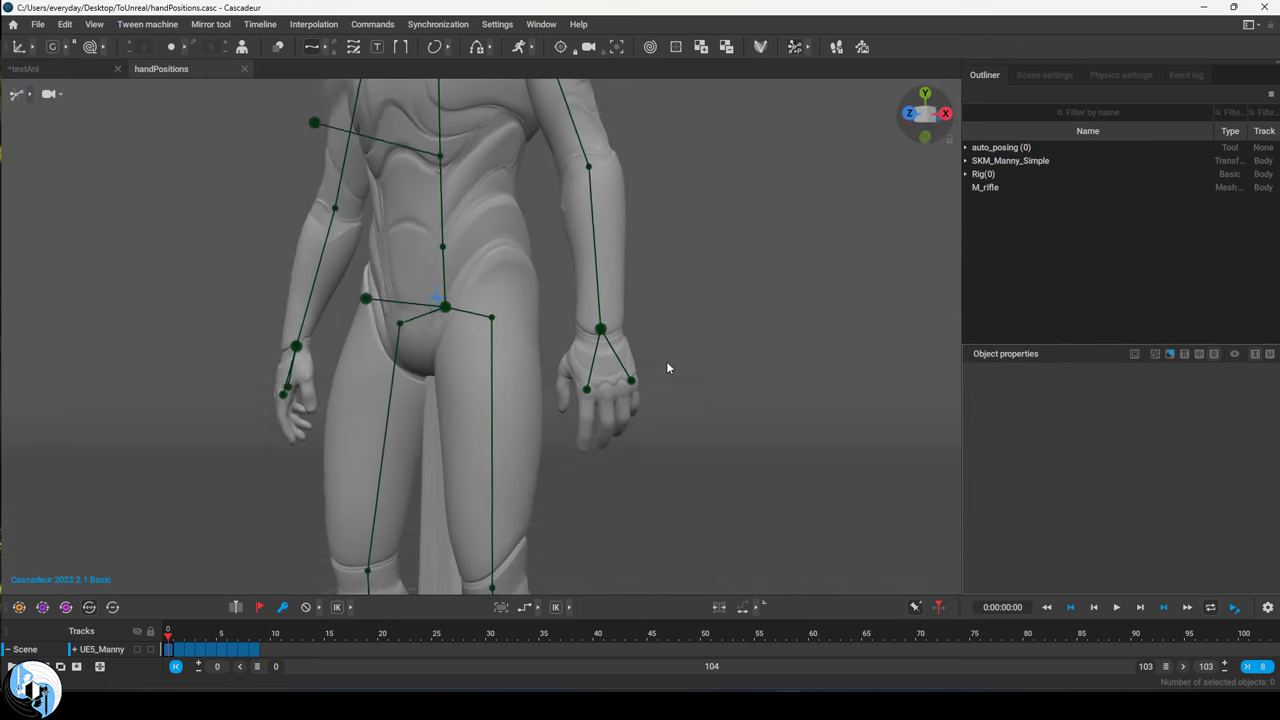
mouse_move(180, 640)
left_mouse_down()
mouse_move(258, 638)
mouse_move(160, 632)
mouse_move(178, 636)
left_mouse_up()
left_click(700, 302)
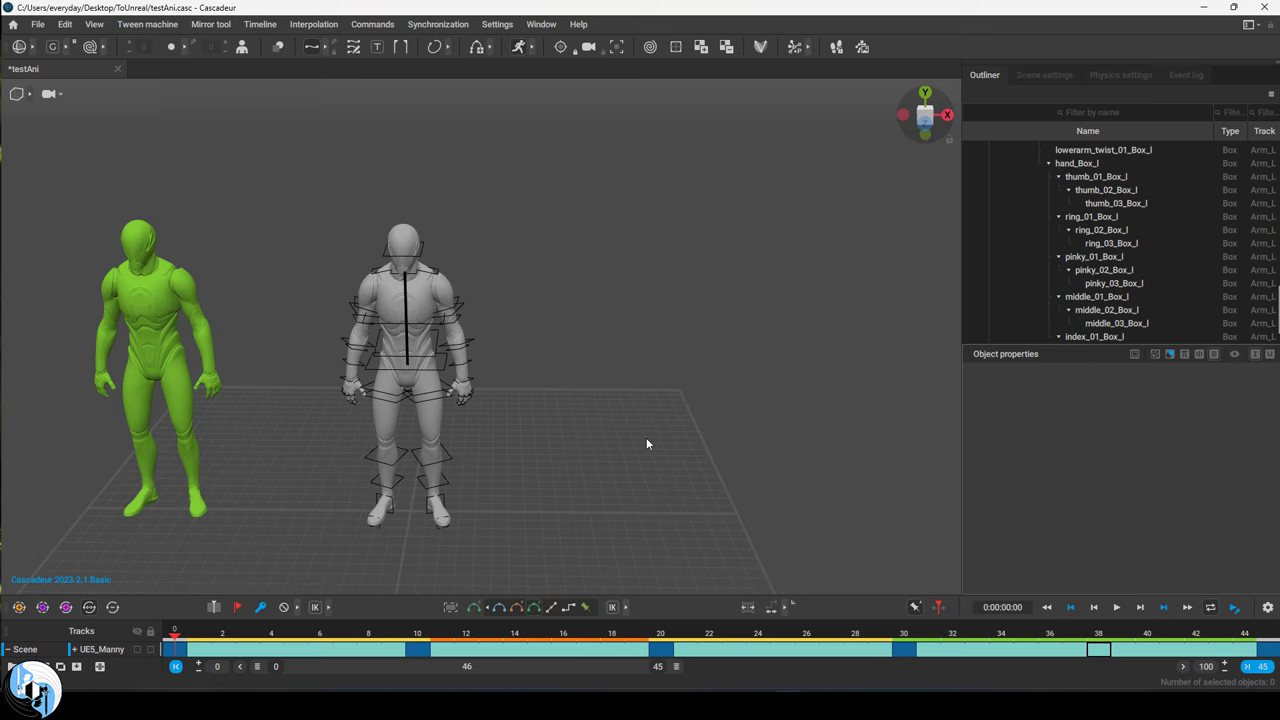
- Import an FBX model file into the scene
left_click(40, 25)
mouse_move(198, 158)
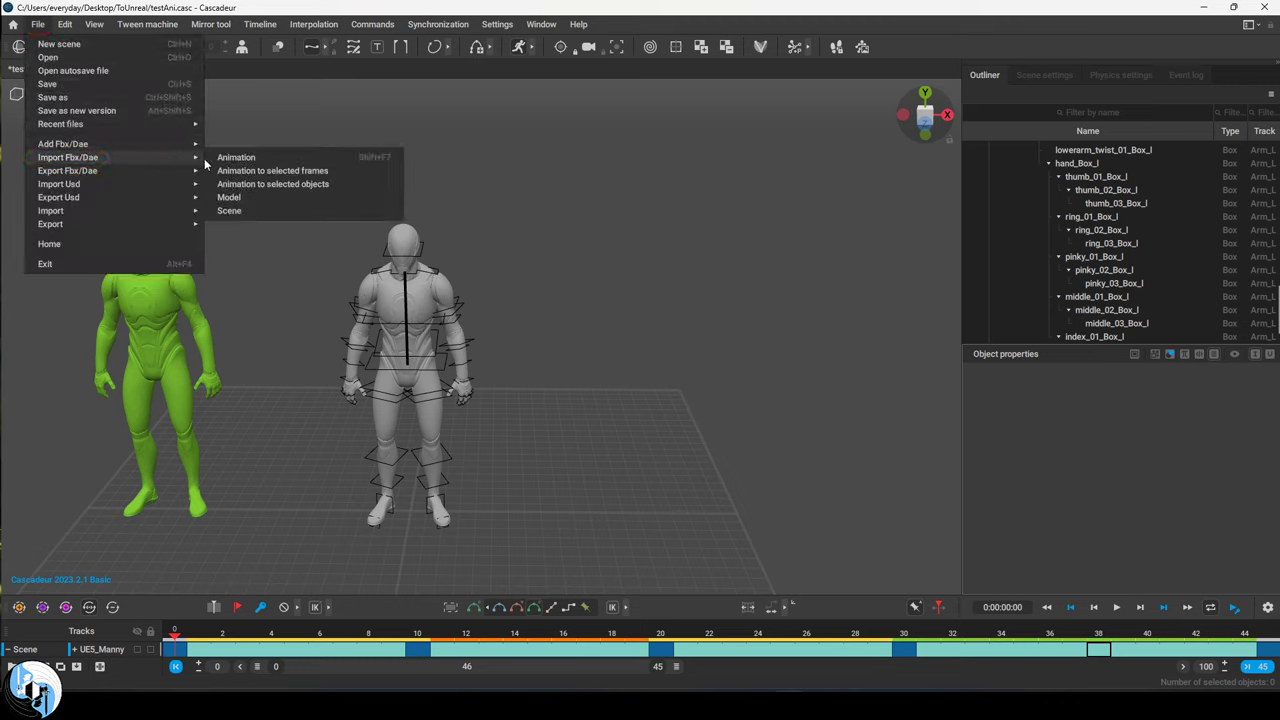
left_click(229, 197)
double_click(171, 308)
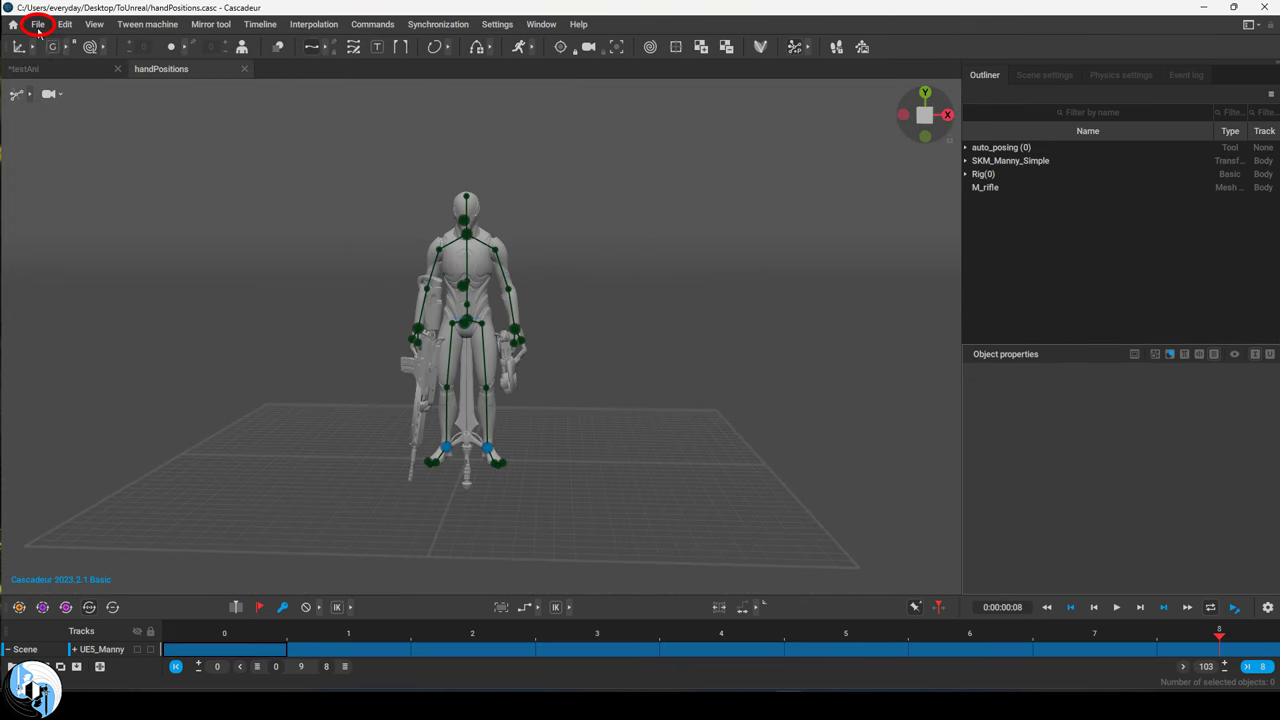
- Import samus.mp4 as a reference video on a new plane, using frames 25 to 599
left_click(37, 24)
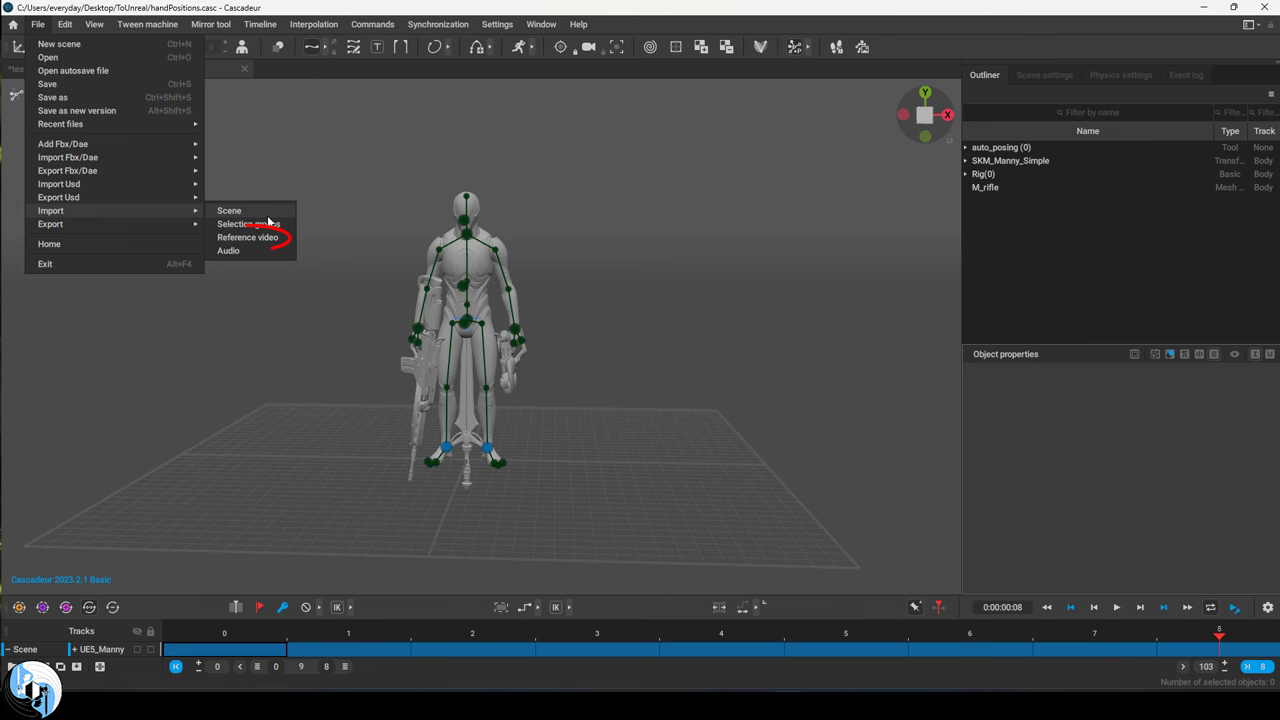
left_click(248, 237)
left_click(751, 285)
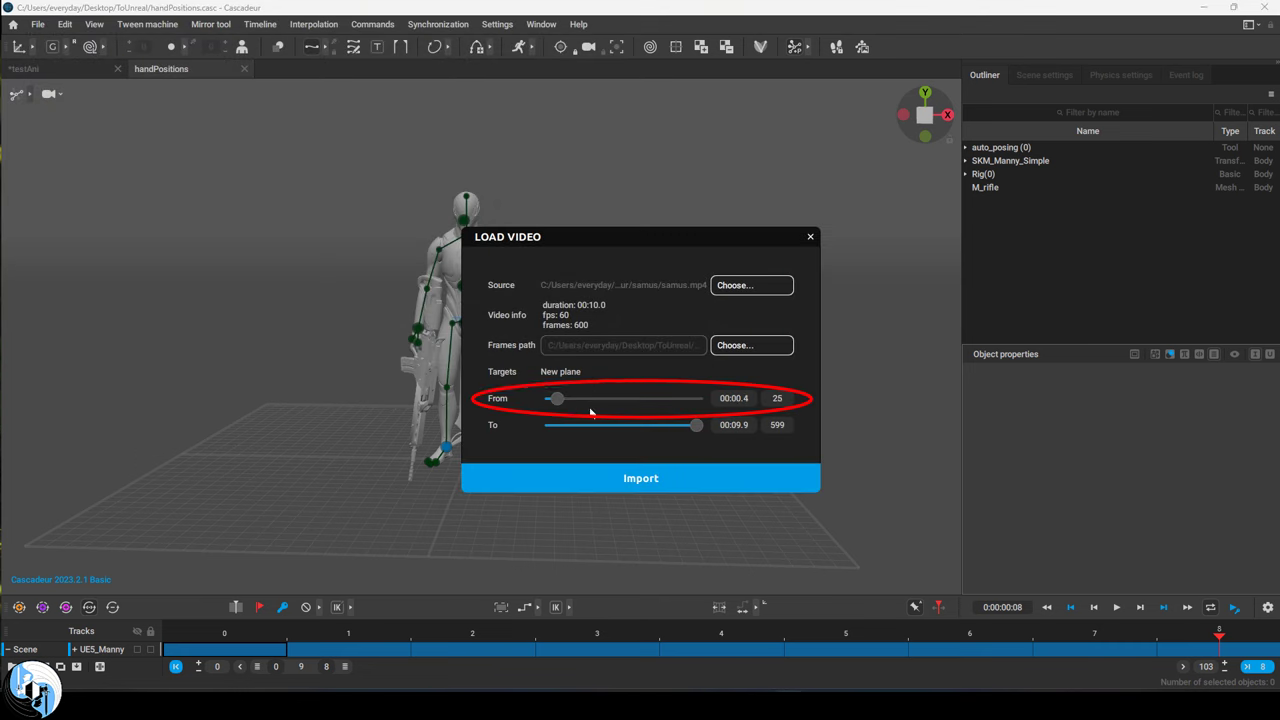
left_click(641, 478)
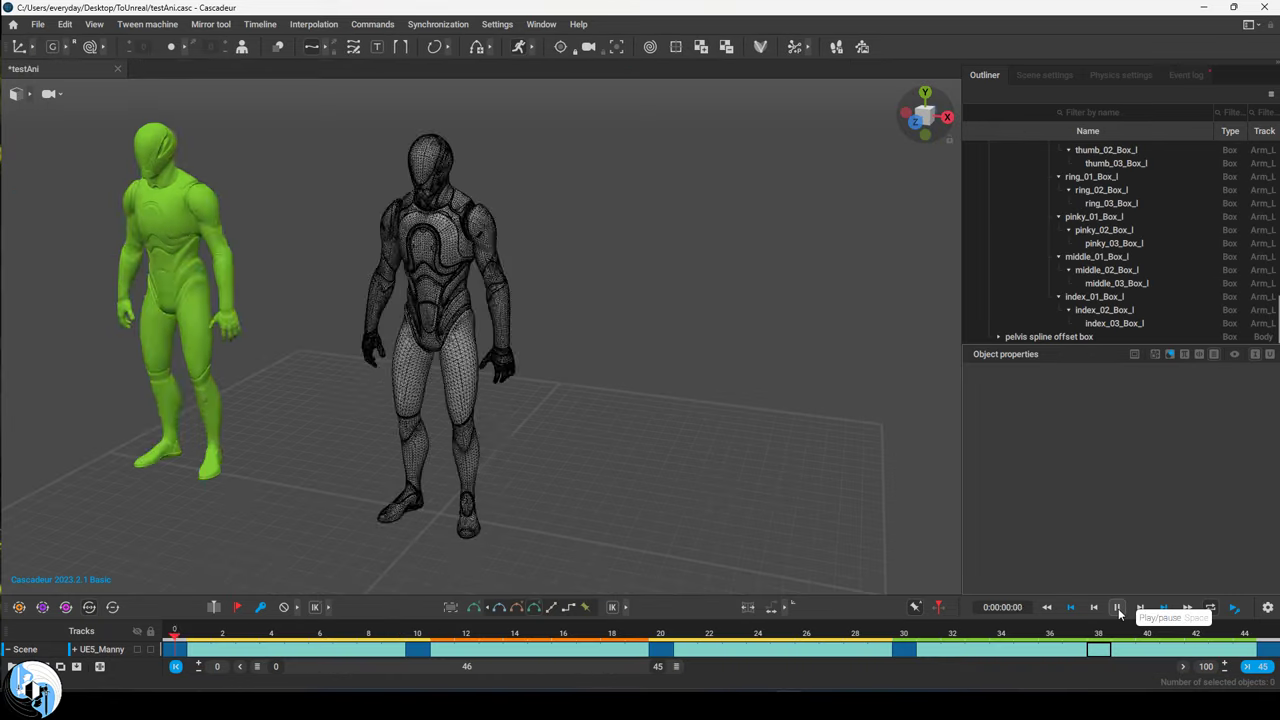
- Apply the Auto Physics result to the testAni character and export the animation as FBX without meshes
left_click(530, 50)
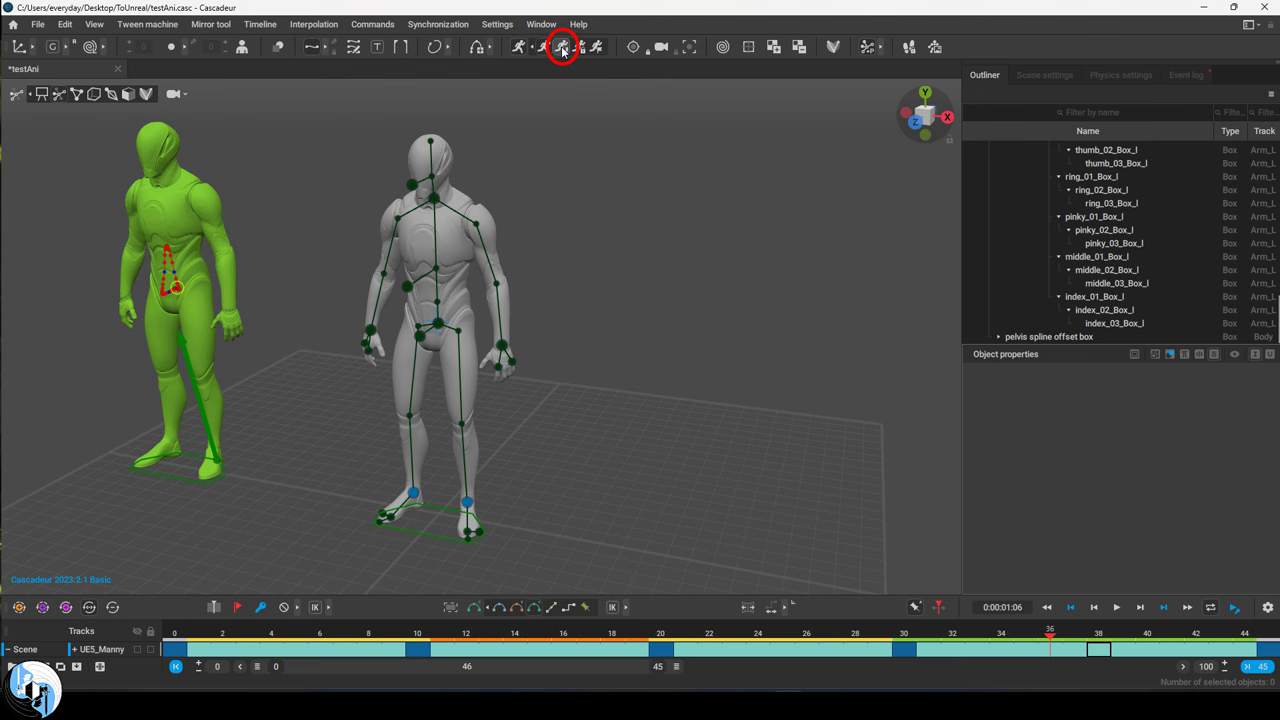
left_click(562, 48)
left_click(38, 24)
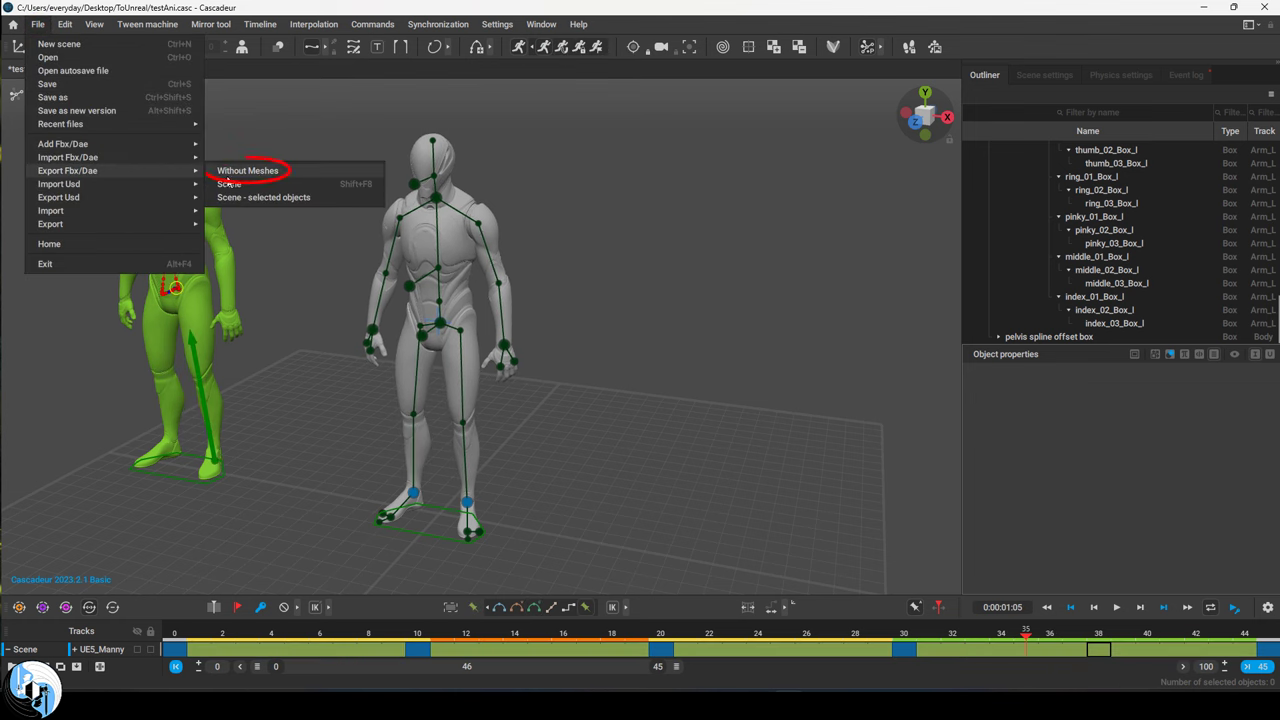
left_click(248, 171)
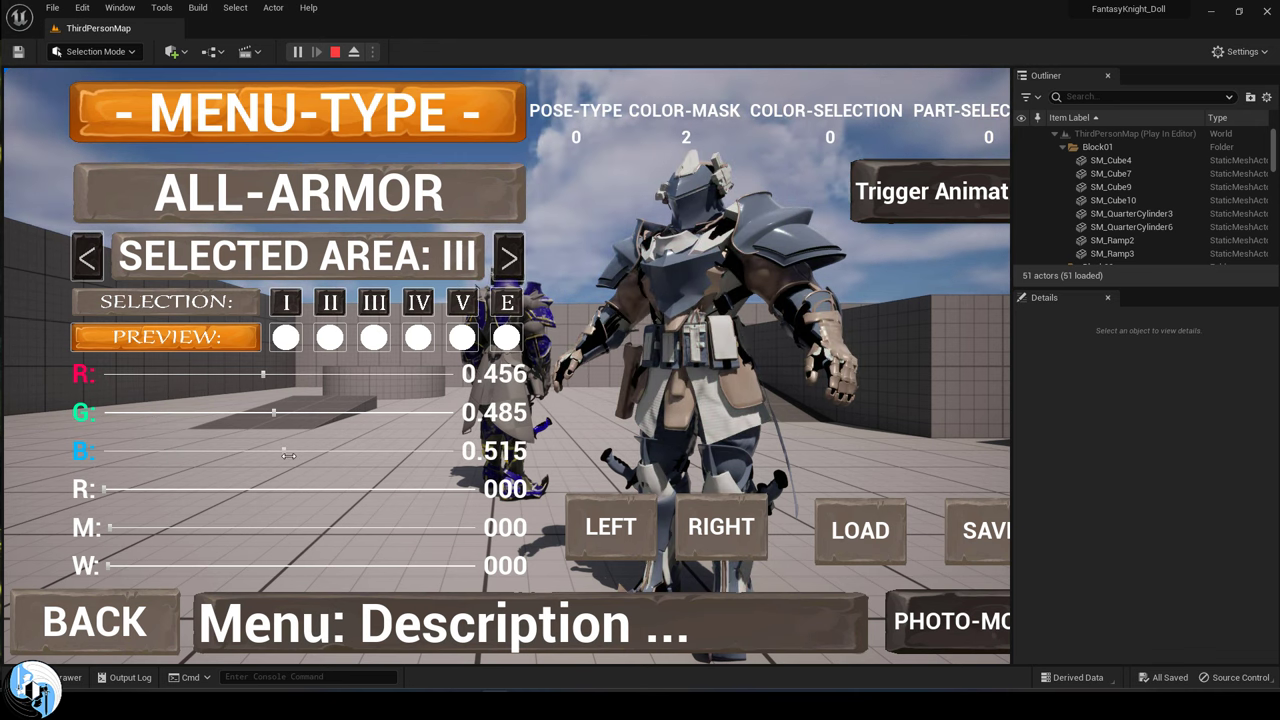
- In the Unreal Engine preview, set armor area III's red to 0.582, lower its green and blue, and move to area IV
left_click_drag(288, 453, 189, 451)
left_click_drag(273, 412, 136, 412)
left_click_drag(263, 374, 307, 374)
left_click(508, 258)
- Set armor area IV's green to 0.428 and blue to 0.196, and move to area V
left_click_drag(136, 412, 253, 412)
left_click_drag(189, 451, 172, 451)
left_click(505, 258)
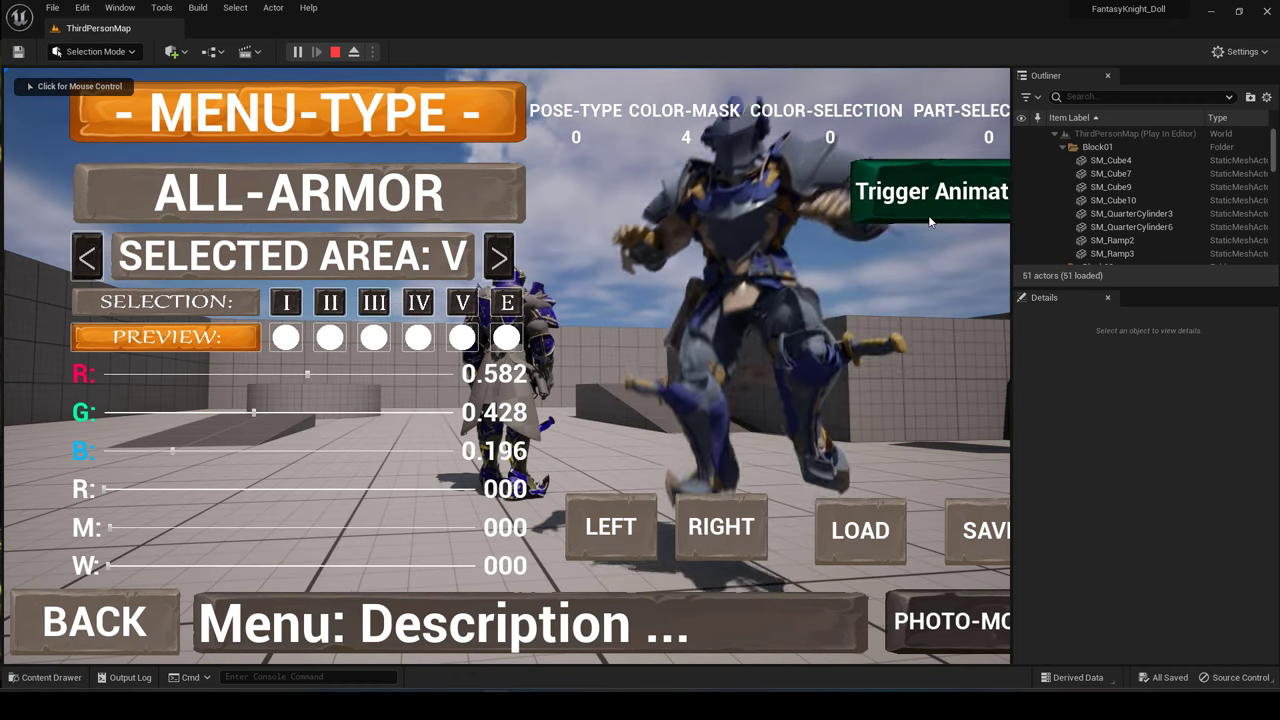